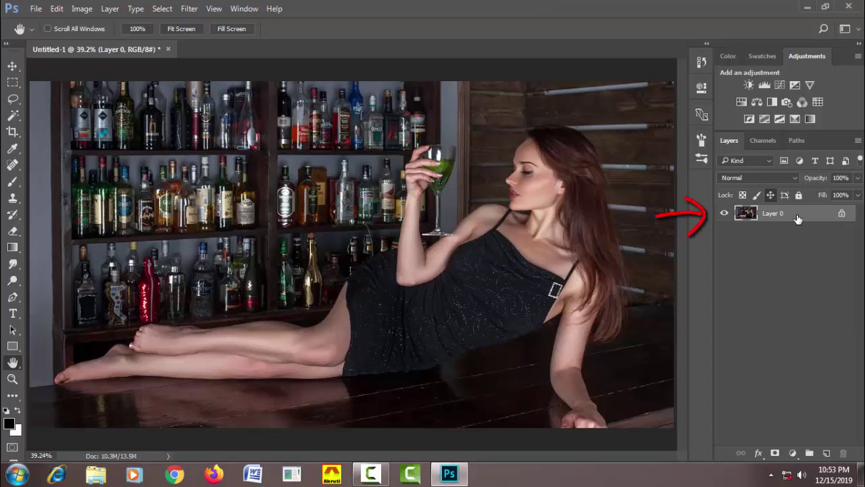
Duplicate Layer 0, release the copy's position lock and convert the copy to a Smart Object.
{"action": "left_click_drag", "start_coordinate": [798, 218], "coordinate": [827, 451]}
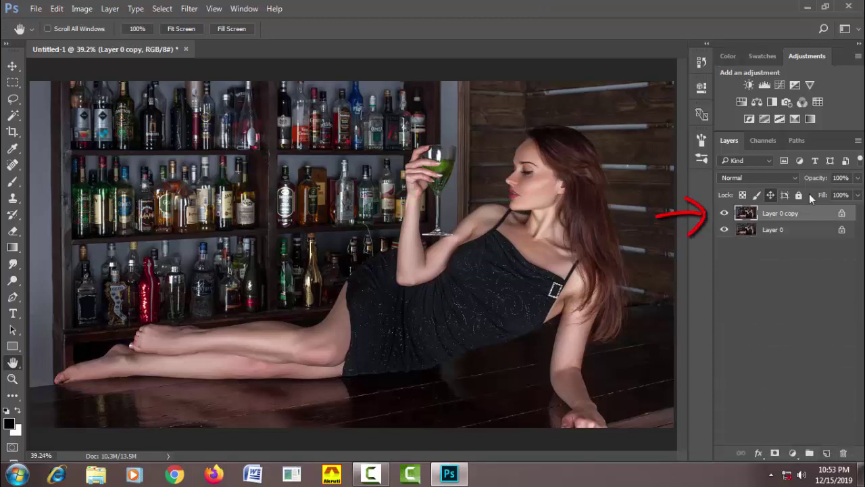
{"action": "left_click", "coordinate": [770, 195]}
{"action": "right_click", "coordinate": [815, 216]}
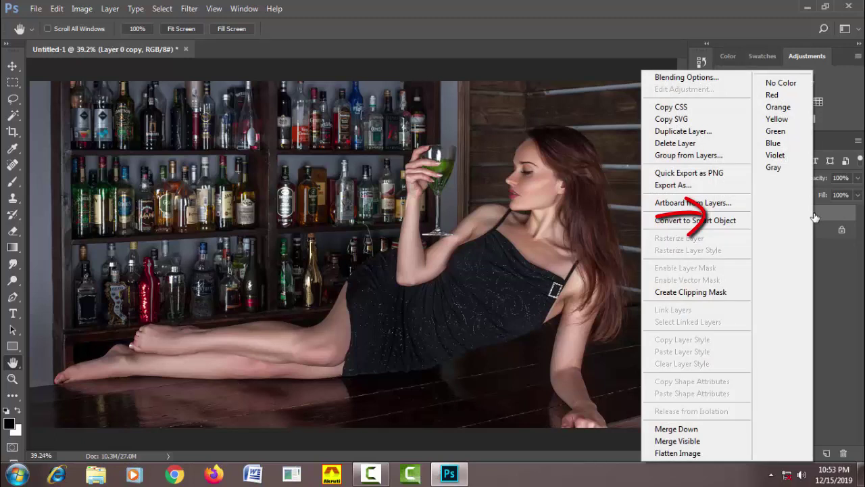
{"action": "left_click", "coordinate": [741, 227]}
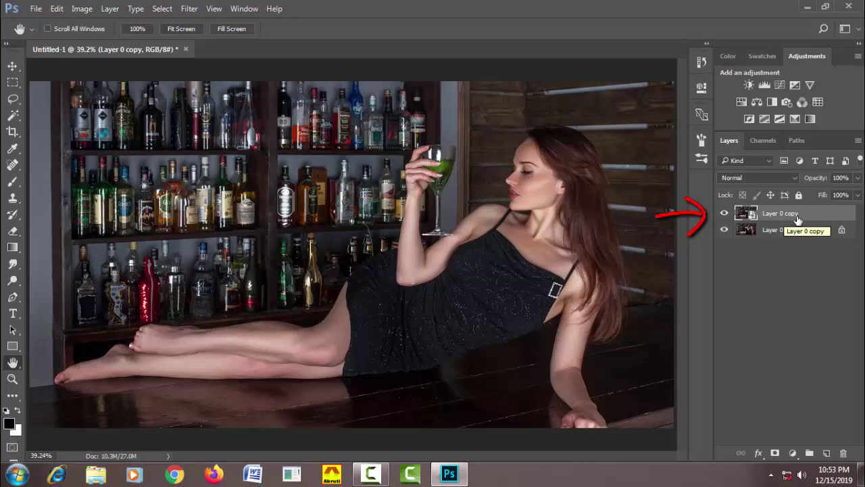
Open the Camera Raw Filter on the Layer 0 copy Smart Object with its Basic adjustments in view.
{"action": "left_click", "coordinate": [195, 11]}
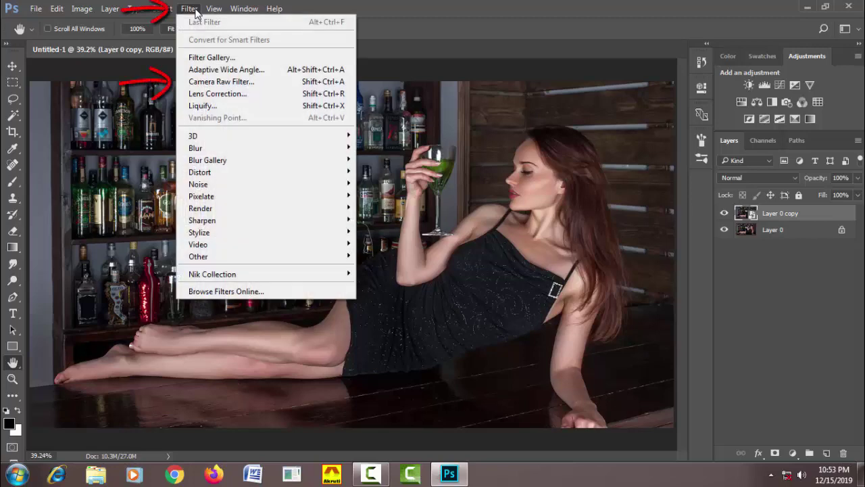
{"action": "left_click", "coordinate": [264, 88]}
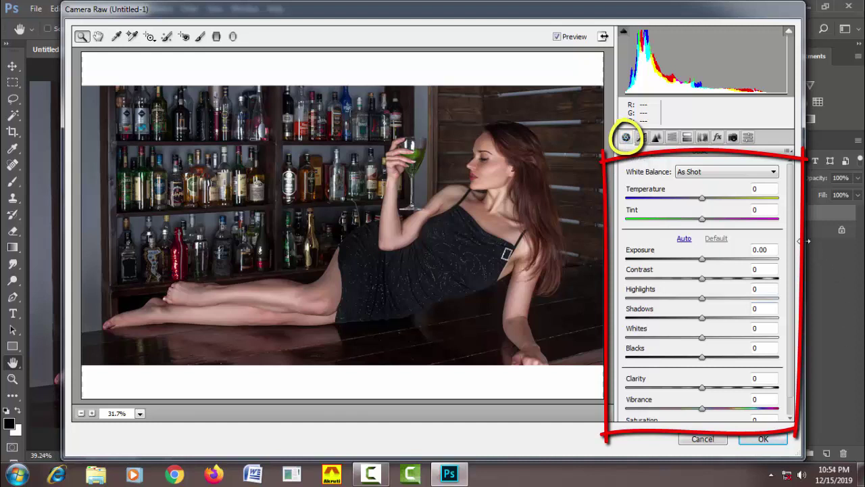
{"action": "left_click", "coordinate": [768, 208]}
{"action": "scroll", "coordinate": [792, 189], "scroll_direction": "down", "scroll_amount": 1}
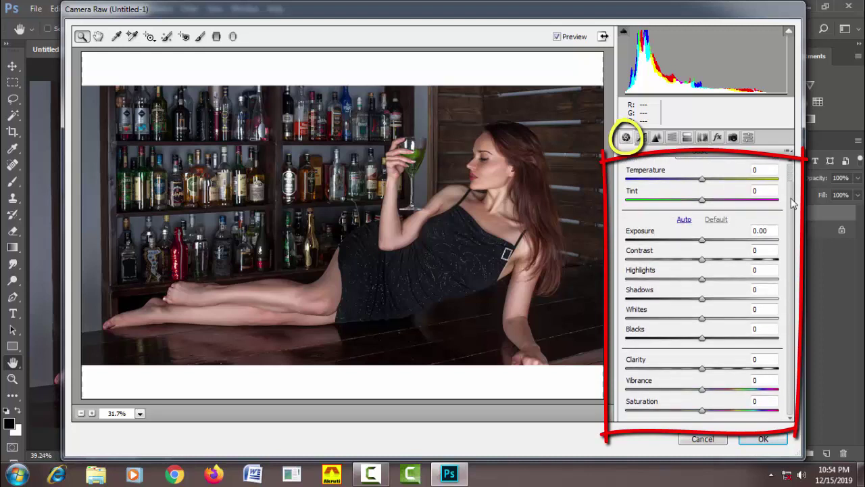
Set Contrast to -30 and Highlights to -40 in the Basic adjustments.
{"action": "left_click", "coordinate": [705, 233]}
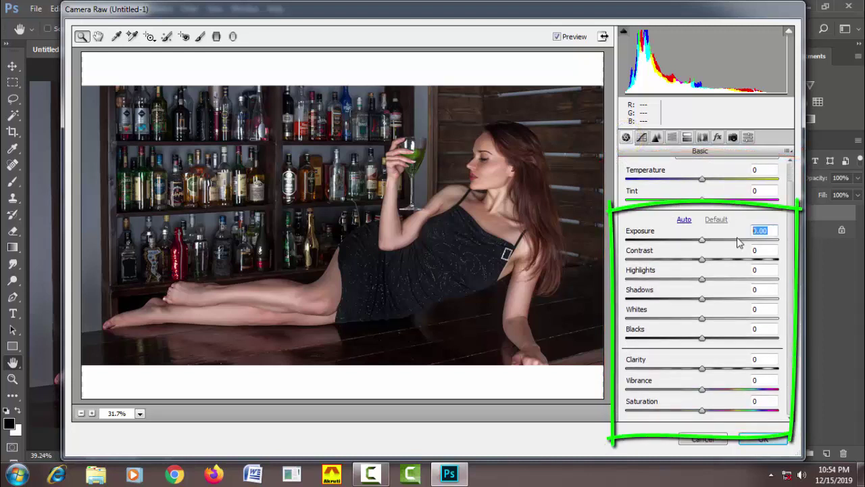
{"action": "left_click", "coordinate": [758, 250]}
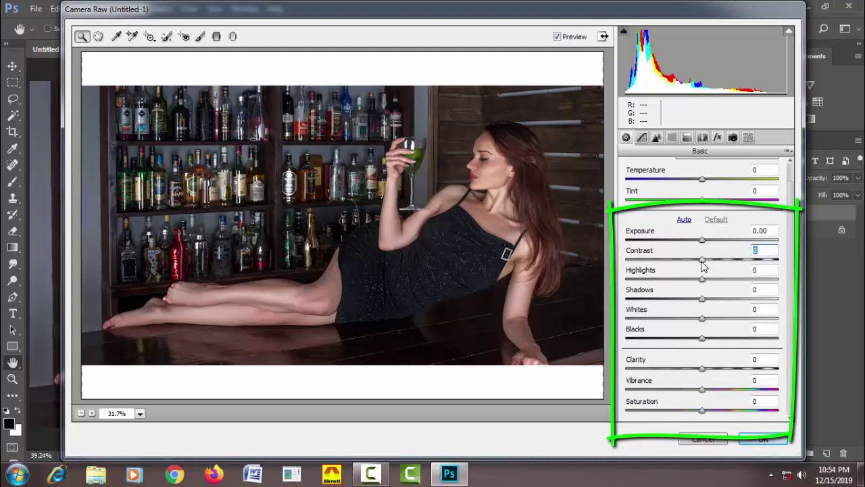
{"action": "left_click_drag", "start_coordinate": [703, 267], "coordinate": [680, 267]}
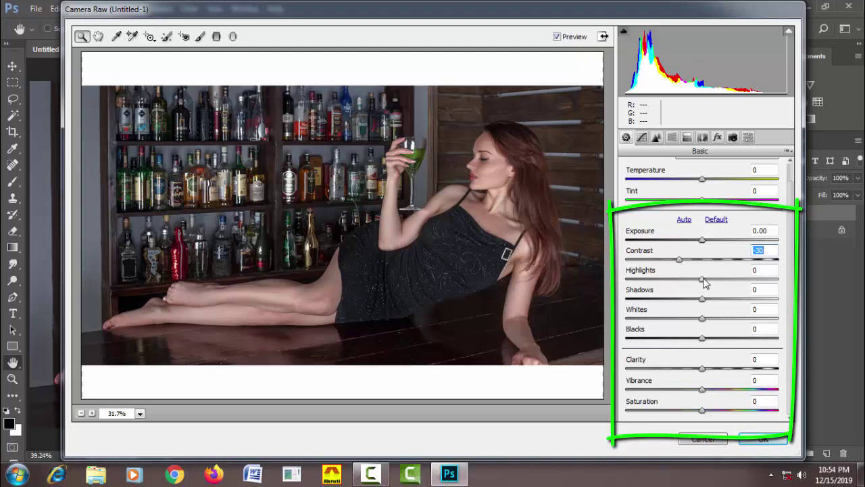
{"action": "left_click_drag", "start_coordinate": [703, 279], "coordinate": [673, 281]}
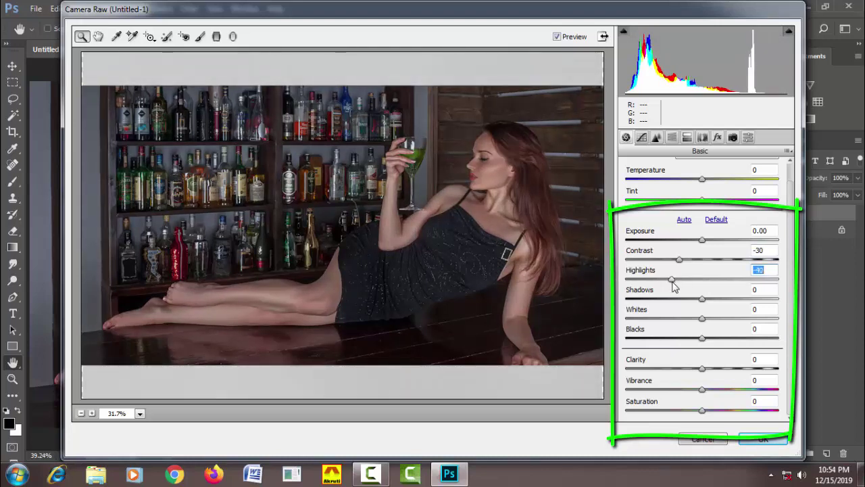
Set Shadows to +60 and Whites to -30 in the Basic adjustments.
{"action": "left_click", "coordinate": [703, 302]}
{"action": "left_click_drag", "start_coordinate": [703, 302], "coordinate": [750, 312]}
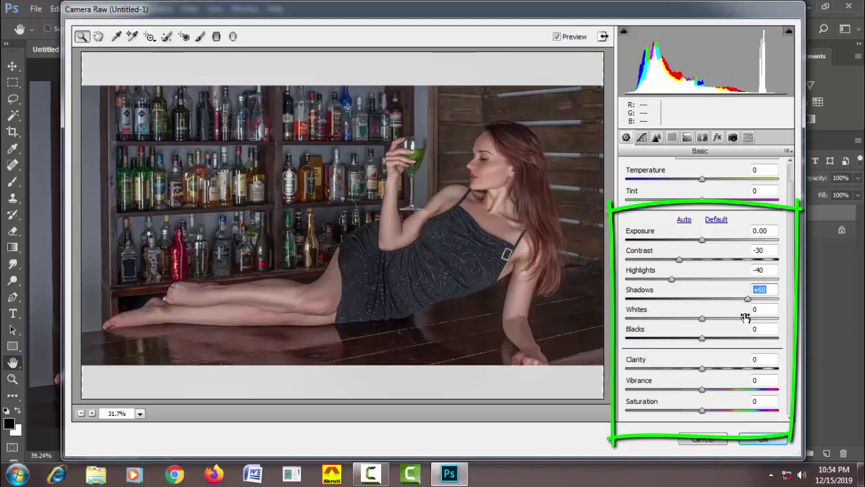
{"action": "left_click_drag", "start_coordinate": [701, 323], "coordinate": [682, 325]}
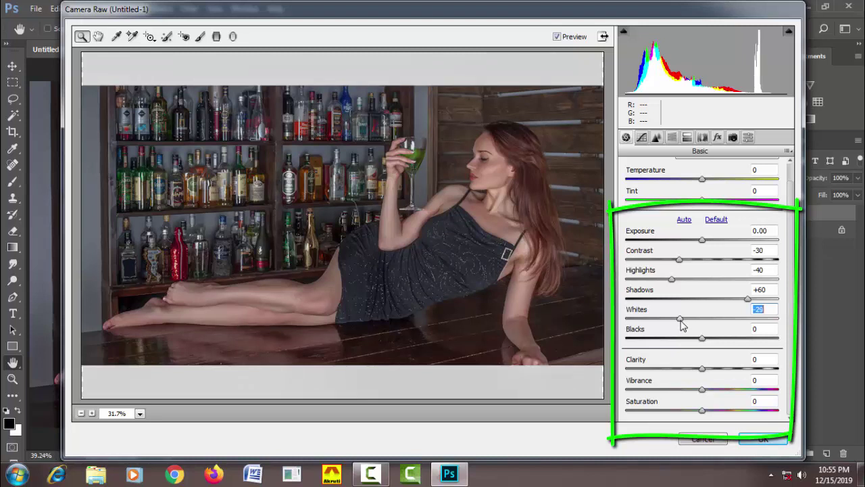
{"action": "scroll", "coordinate": [681, 326], "scroll_direction": "up", "scroll_amount": 1}
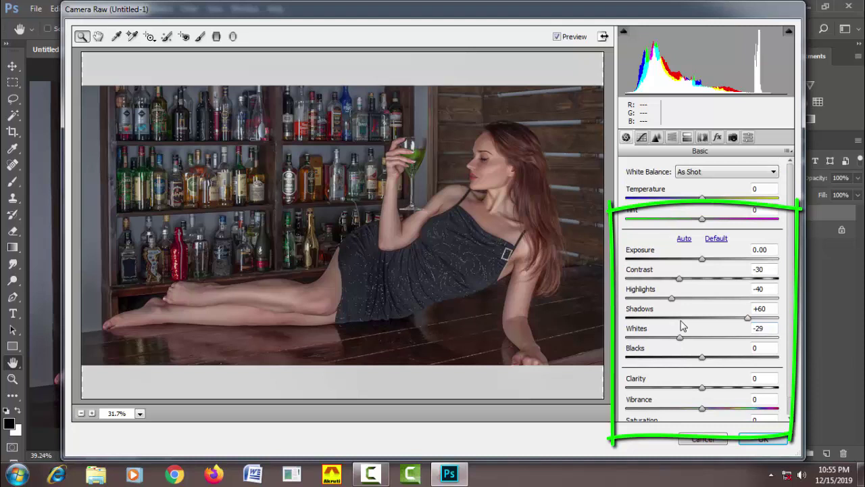
{"action": "left_click", "coordinate": [770, 331]}
{"action": "scroll", "coordinate": [770, 330], "scroll_direction": "down", "scroll_amount": 1}
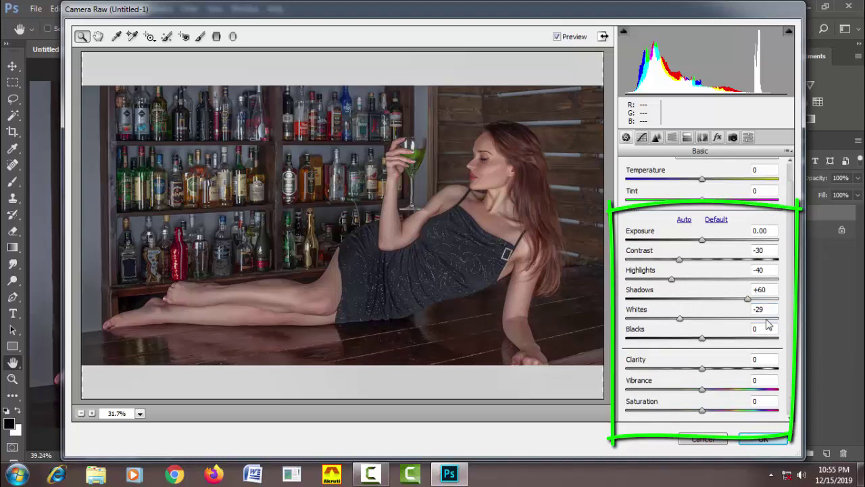
{"action": "left_click", "coordinate": [767, 309]}
{"action": "scroll", "coordinate": [765, 308], "scroll_direction": "up", "scroll_amount": 1}
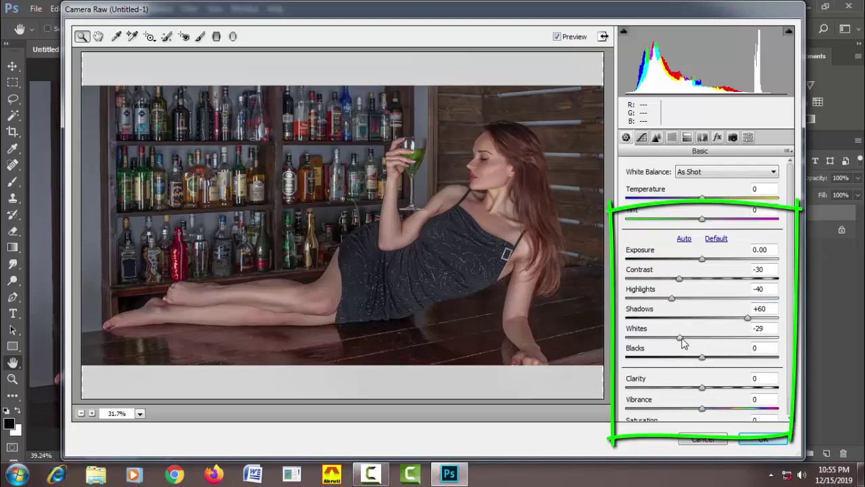
{"action": "left_click_drag", "start_coordinate": [681, 338], "coordinate": [679, 338]}
Set Blacks to +30 and Clarity to -30 in the Basic adjustments.
{"action": "left_click_drag", "start_coordinate": [701, 358], "coordinate": [726, 360]}
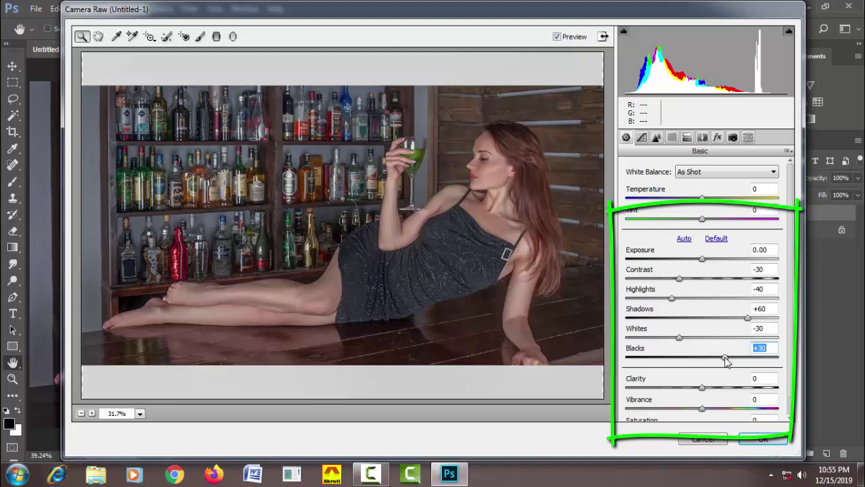
{"action": "left_click_drag", "start_coordinate": [790, 317], "coordinate": [789, 367]}
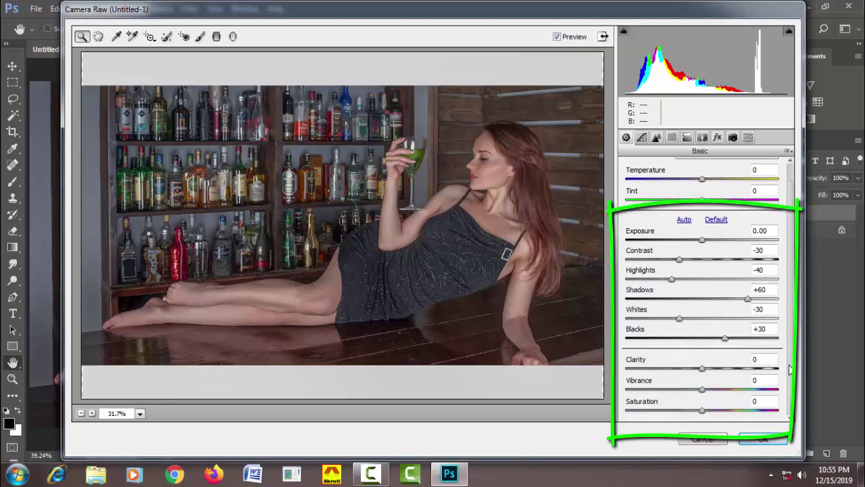
{"action": "left_click", "coordinate": [769, 361]}
{"action": "left_click_drag", "start_coordinate": [702, 370], "coordinate": [680, 369]}
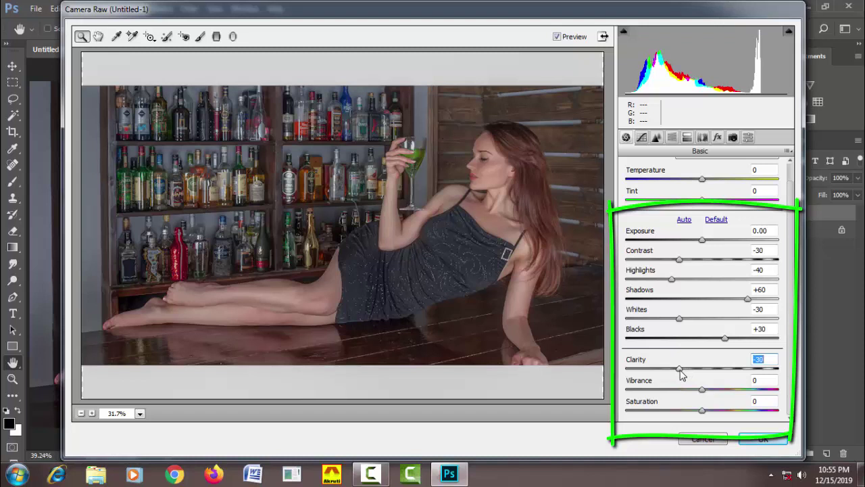
{"action": "left_click", "coordinate": [762, 380]}
{"action": "left_click_drag", "start_coordinate": [764, 401], "coordinate": [731, 404]}
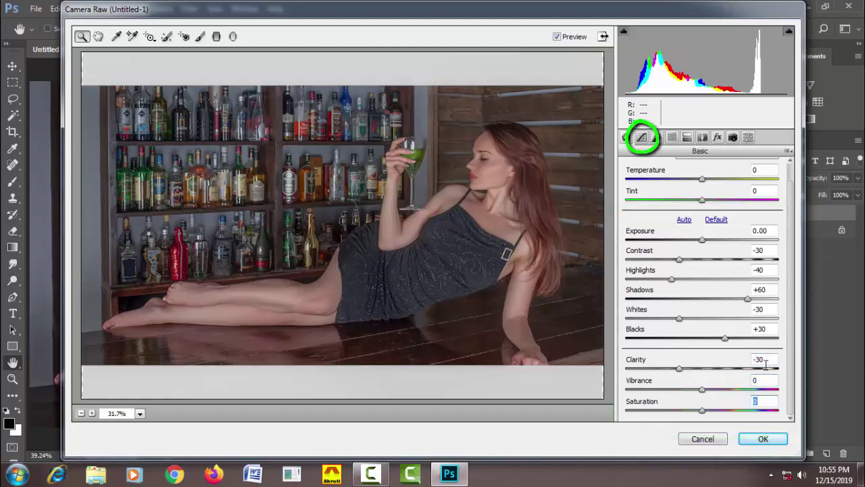
Adjust the parametric Tone Curve with Highlights at -11, Lights at -2, Darks at +45 and Shadows at +5.
{"action": "left_click", "coordinate": [644, 139]}
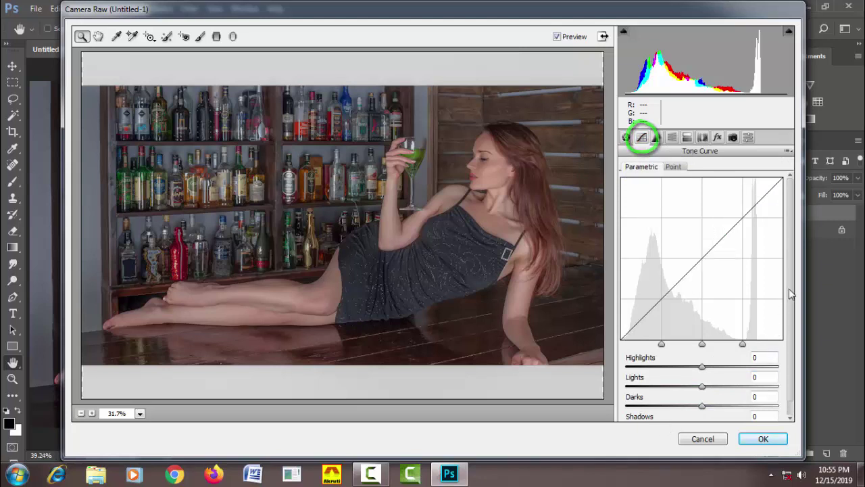
{"action": "scroll", "coordinate": [789, 311], "scroll_direction": "down", "scroll_amount": 1}
{"action": "left_click_drag", "start_coordinate": [762, 344], "coordinate": [729, 347]}
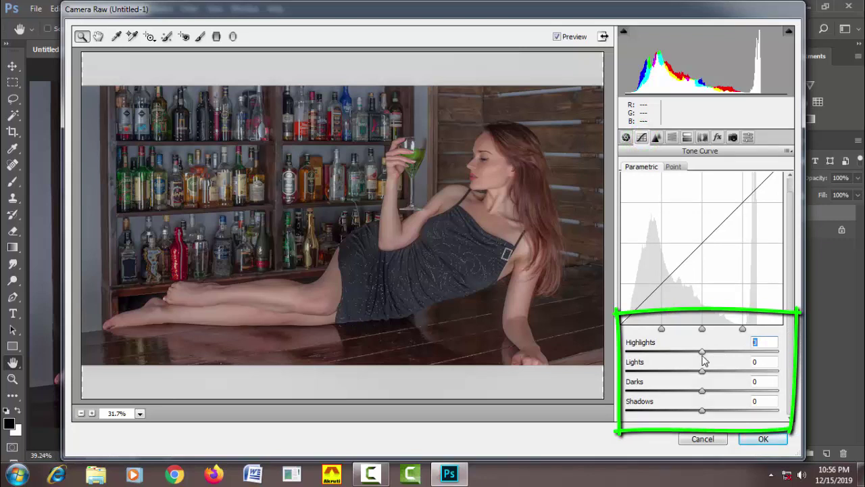
{"action": "left_click_drag", "start_coordinate": [703, 357], "coordinate": [696, 358]}
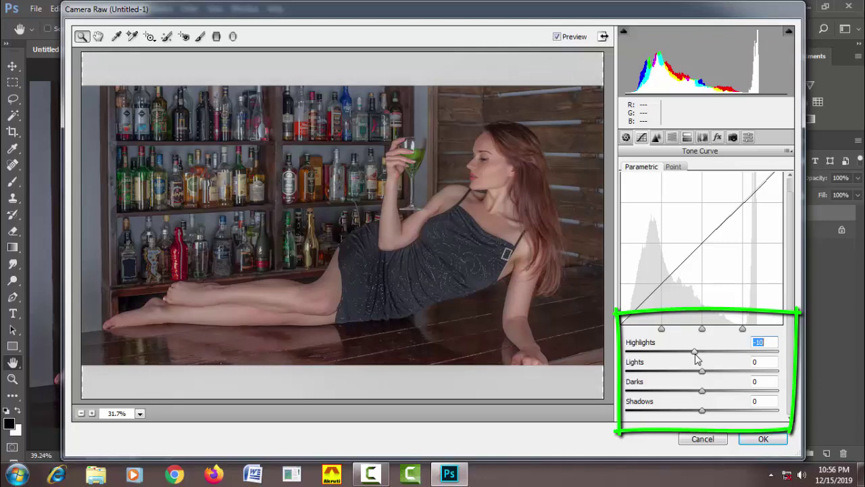
{"action": "left_click_drag", "start_coordinate": [696, 359], "coordinate": [695, 358]}
{"action": "left_click", "coordinate": [701, 371]}
{"action": "left_click_drag", "start_coordinate": [702, 372], "coordinate": [700, 371]}
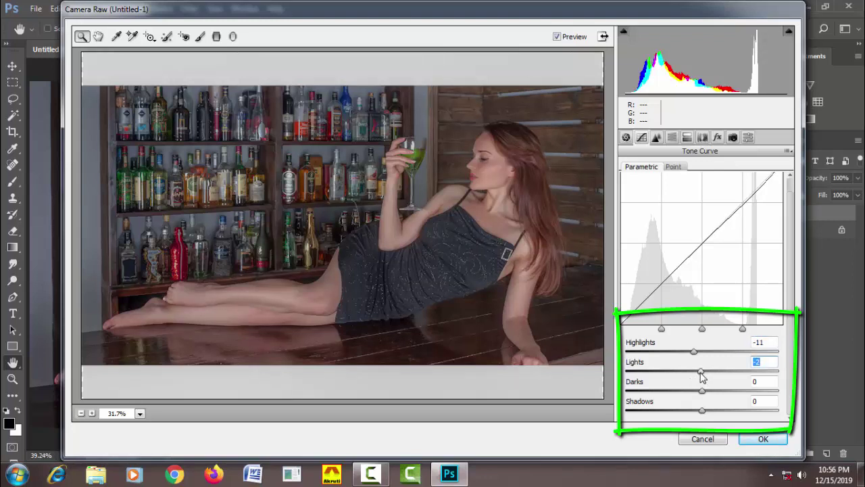
{"action": "left_click_drag", "start_coordinate": [703, 395], "coordinate": [739, 397]}
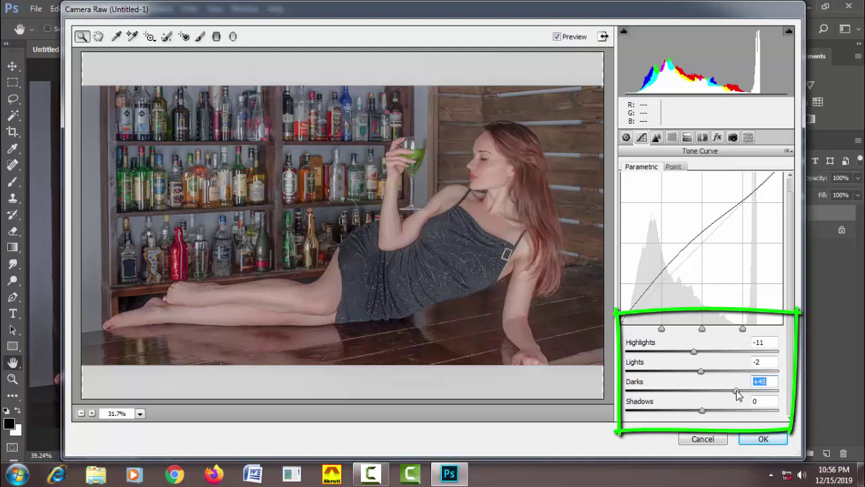
{"action": "mouse_move", "coordinate": [701, 410]}
{"action": "left_mouse_down"}
{"action": "mouse_move", "coordinate": [684, 413]}
{"action": "mouse_move", "coordinate": [708, 415]}
{"action": "left_mouse_up"}
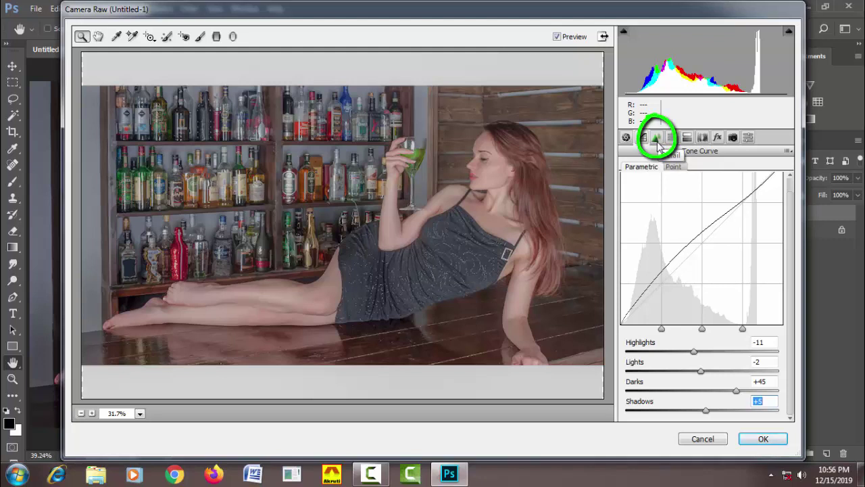
Check the Sharpening Amount, Radius and Detail settings, then apply the Camera Raw Filter to the layer.
{"action": "left_click", "coordinate": [657, 138]}
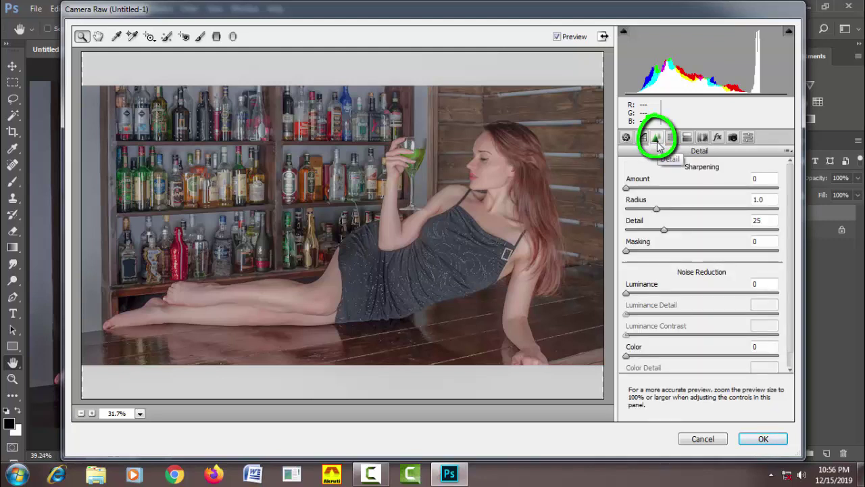
{"action": "left_click", "coordinate": [767, 179]}
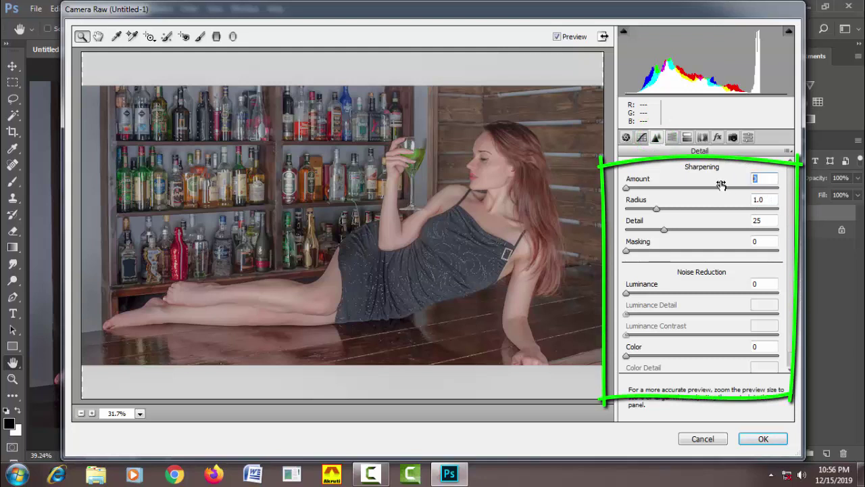
{"action": "left_click", "coordinate": [762, 199]}
{"action": "left_click", "coordinate": [768, 220]}
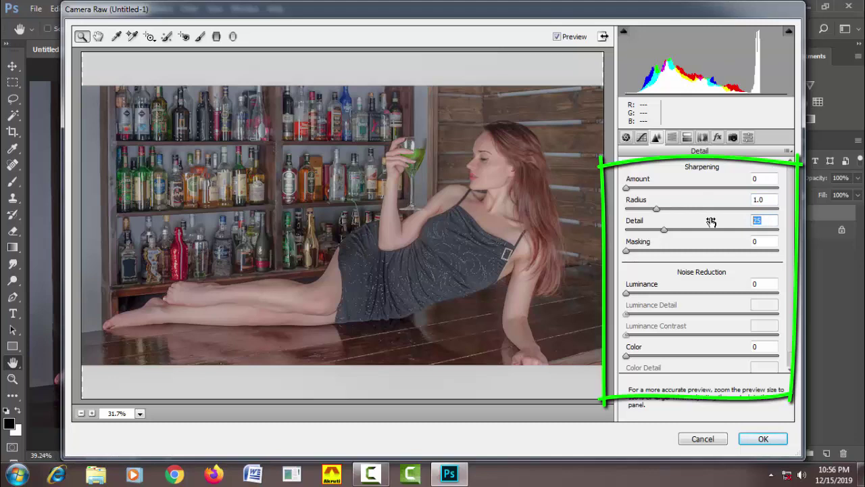
{"action": "left_click", "coordinate": [763, 438]}
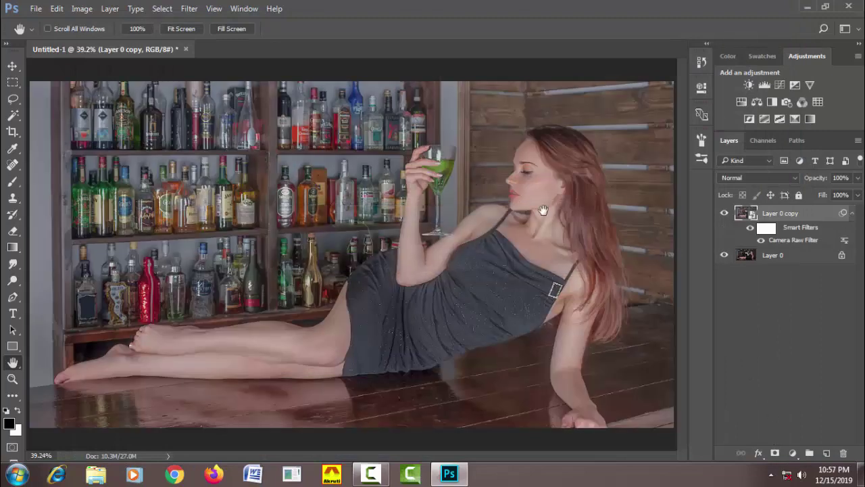
Toggle the visibility of Layer 0 copy off and on to compare the image before and after the filter.
{"action": "left_click", "coordinate": [724, 213]}
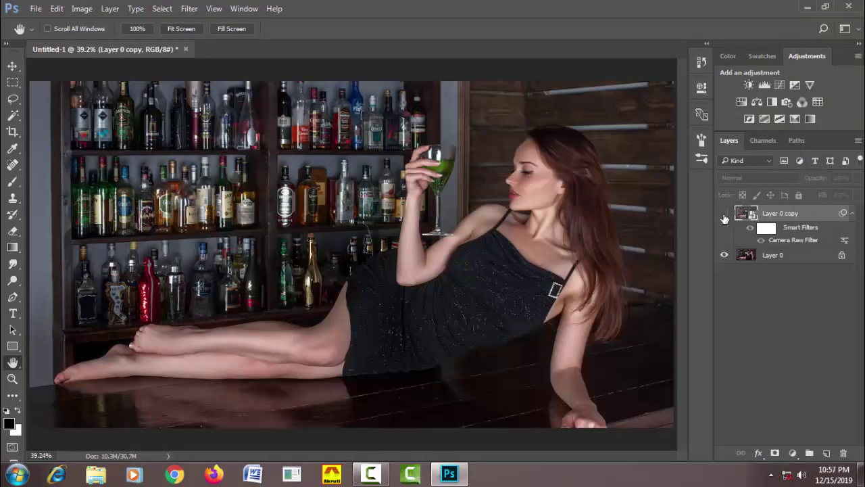
{"action": "left_click", "coordinate": [724, 213]}
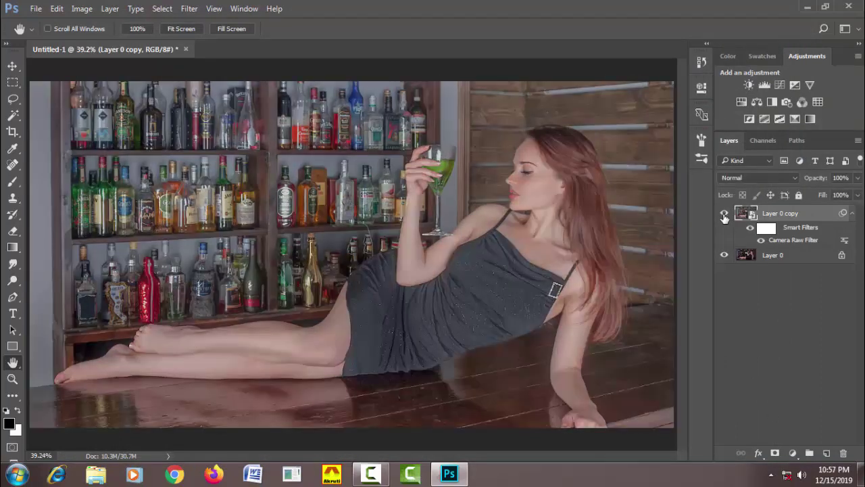
{"action": "left_click", "coordinate": [724, 214]}
{"action": "left_click", "coordinate": [724, 215]}
Collapse the Smart Filters of Layer 0 copy, duplicate that layer and rasterize the new duplicate.
{"action": "left_click", "coordinate": [852, 214]}
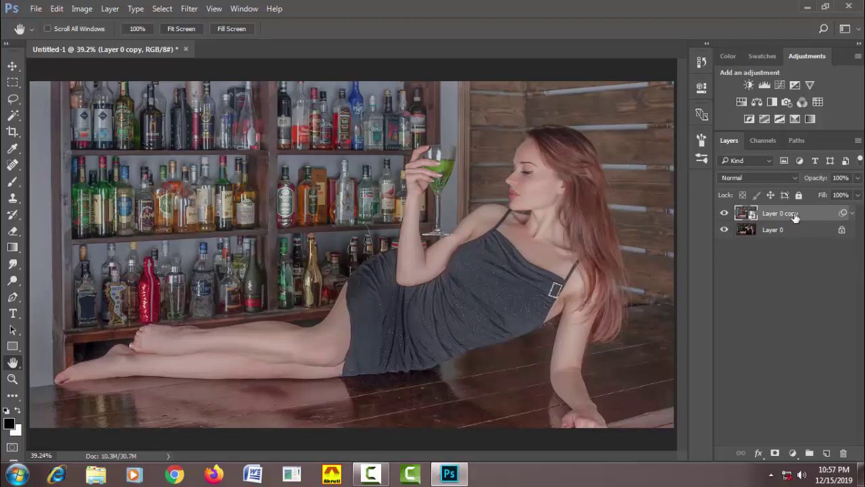
{"action": "left_click_drag", "start_coordinate": [794, 217], "coordinate": [826, 452]}
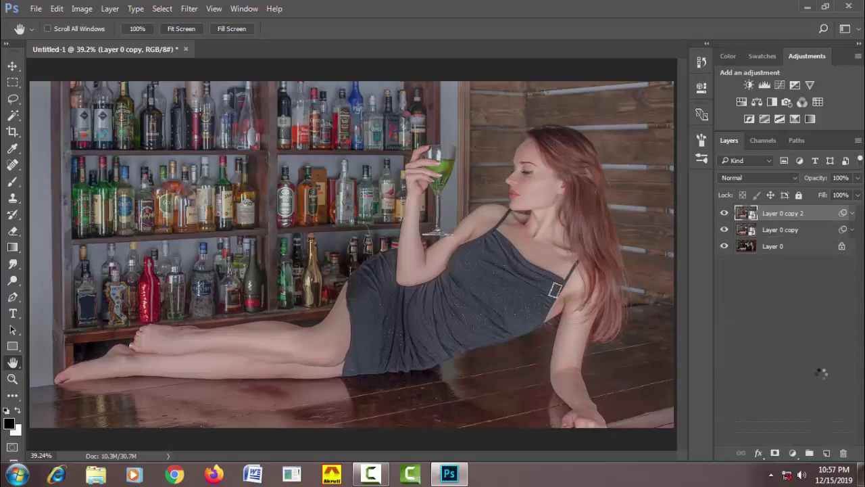
{"action": "right_click", "coordinate": [791, 215]}
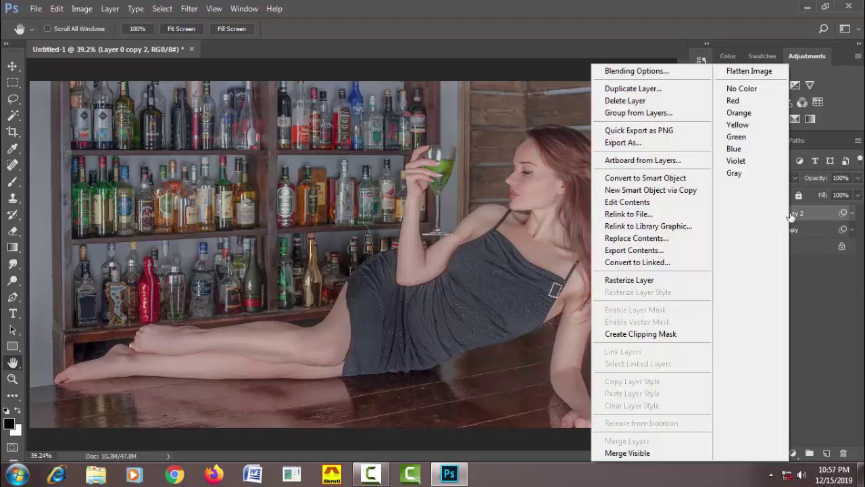
{"action": "left_click", "coordinate": [701, 280]}
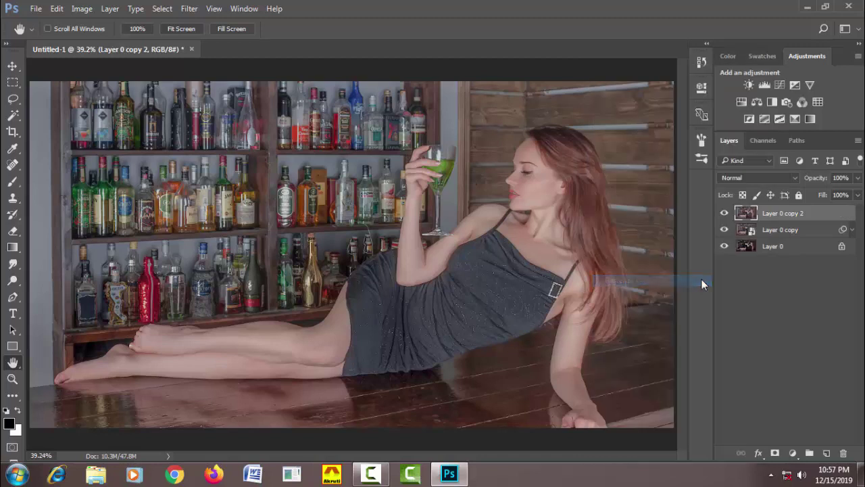
Convert Layer 0 copy 2 to a Smart Object and open the Camera Raw Filter on it.
{"action": "right_click", "coordinate": [777, 215]}
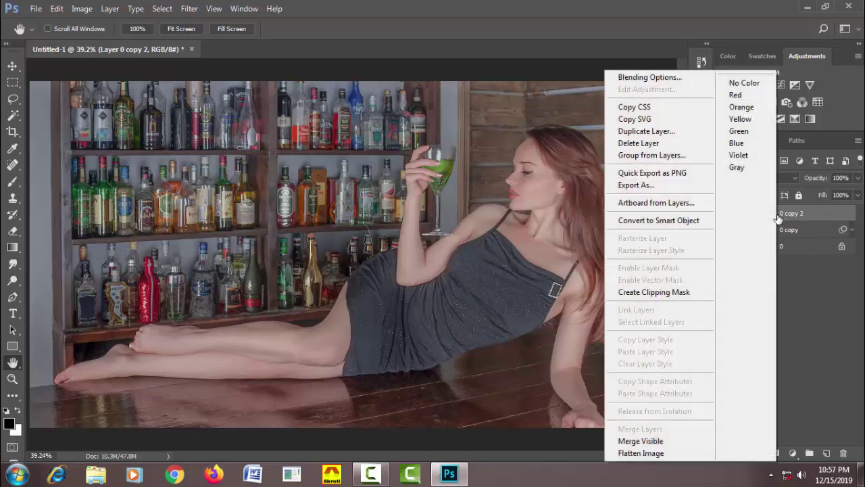
{"action": "left_click", "coordinate": [707, 226]}
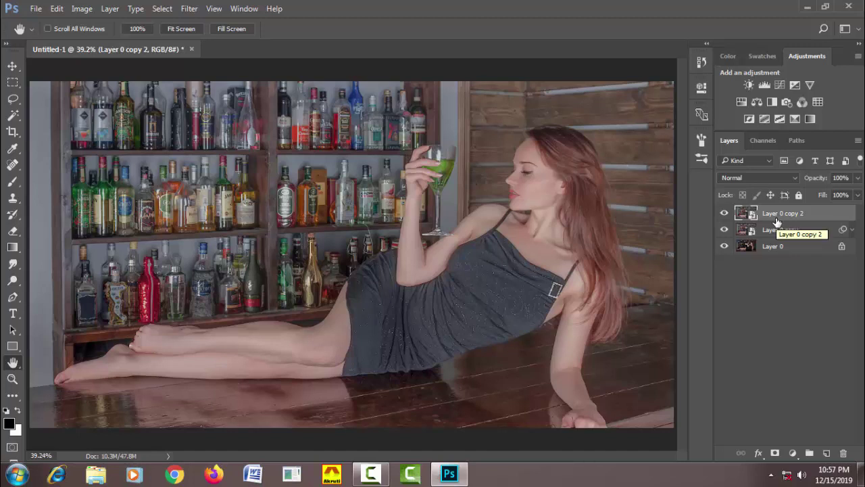
{"action": "left_click", "coordinate": [190, 9]}
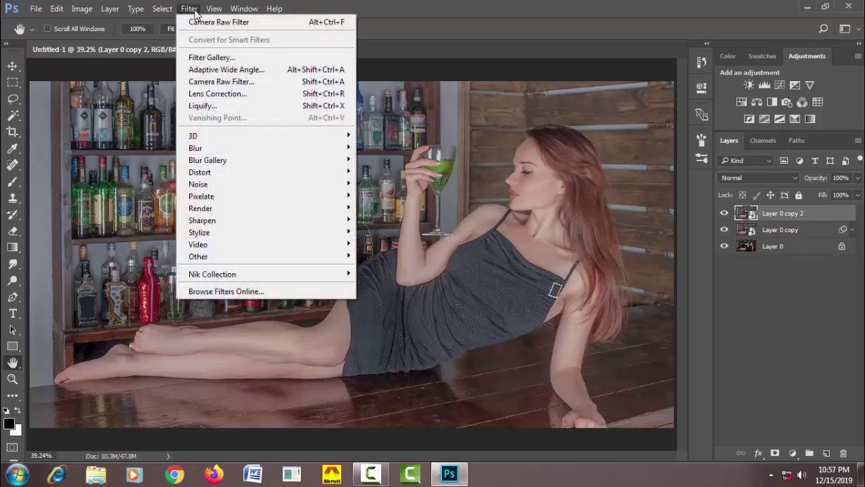
{"action": "left_click", "coordinate": [288, 81]}
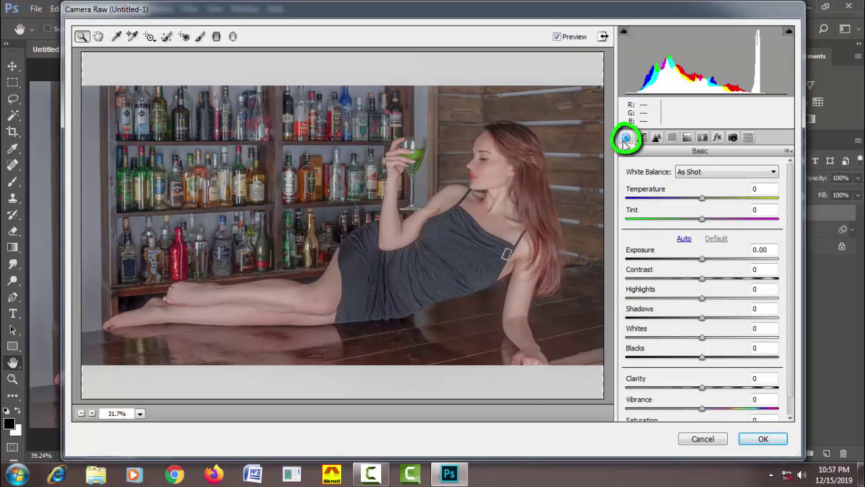
Set the Basic white balance to Temperature -10 and Tint +10, and raise Exposure to +0.15.
{"action": "left_click", "coordinate": [744, 188]}
{"action": "mouse_move", "coordinate": [743, 188]}
{"action": "left_mouse_down"}
{"action": "mouse_move", "coordinate": [697, 187]}
{"action": "mouse_move", "coordinate": [694, 201]}
{"action": "left_mouse_up"}
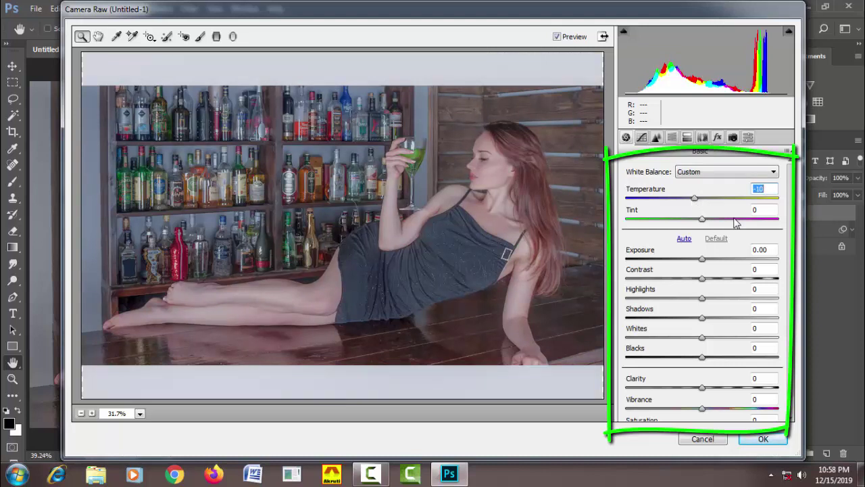
{"action": "left_click_drag", "start_coordinate": [703, 220], "coordinate": [709, 218]}
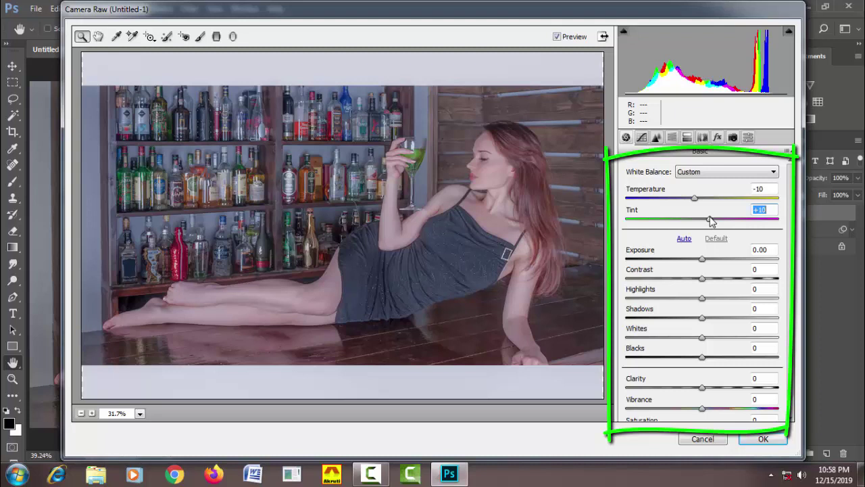
{"action": "left_click", "coordinate": [772, 250]}
{"action": "left_click", "coordinate": [703, 258]}
{"action": "left_click_drag", "start_coordinate": [701, 258], "coordinate": [705, 259]}
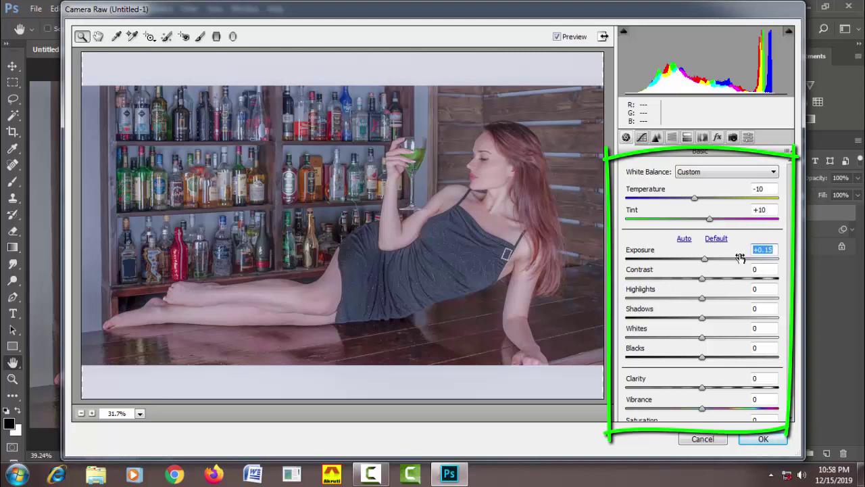
Set Highlights to -30, Shadows to +51, Whites to +40 and Blacks to -10, and adjust Temperature to -12.
{"action": "left_click", "coordinate": [774, 271]}
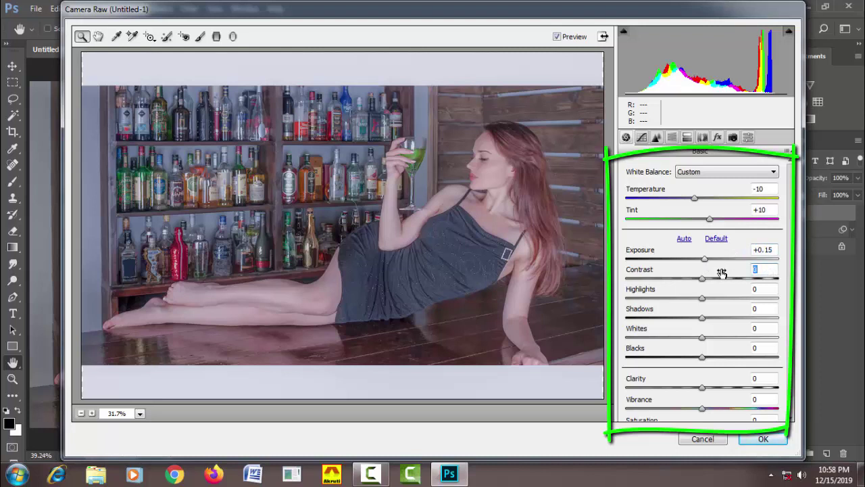
{"action": "left_click", "coordinate": [762, 289]}
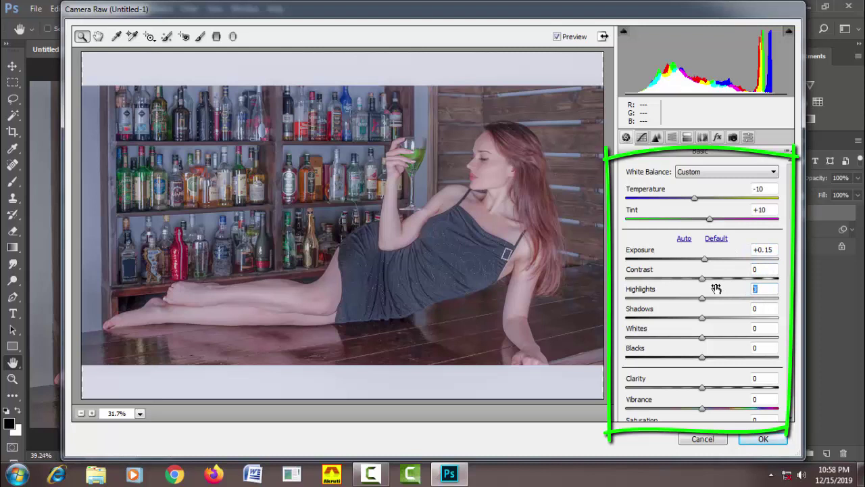
{"action": "left_click_drag", "start_coordinate": [703, 298], "coordinate": [682, 304]}
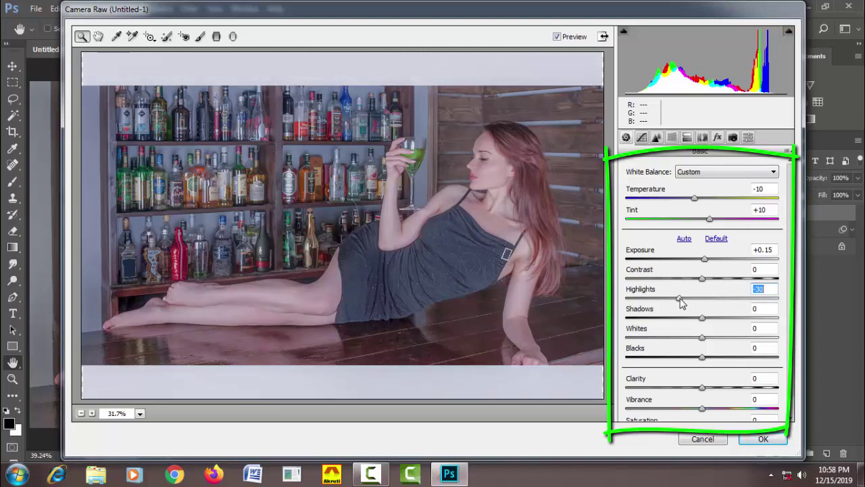
{"action": "left_click_drag", "start_coordinate": [703, 322], "coordinate": [741, 328]}
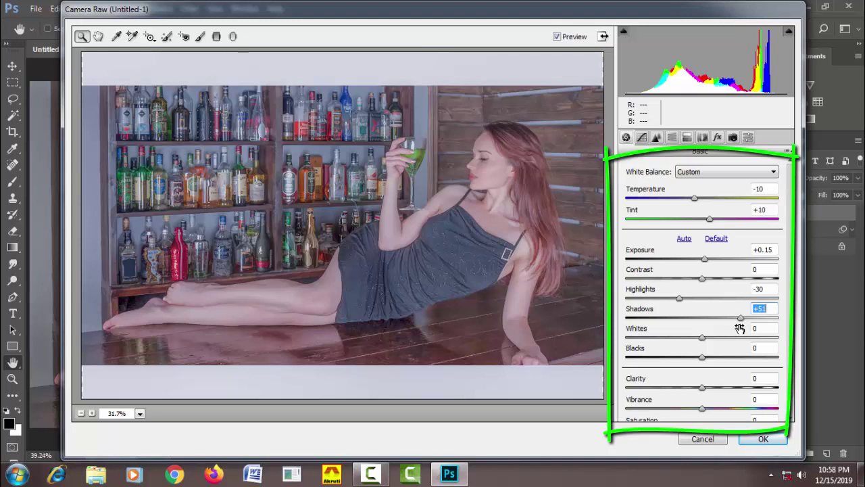
{"action": "left_click_drag", "start_coordinate": [702, 343], "coordinate": [672, 345]}
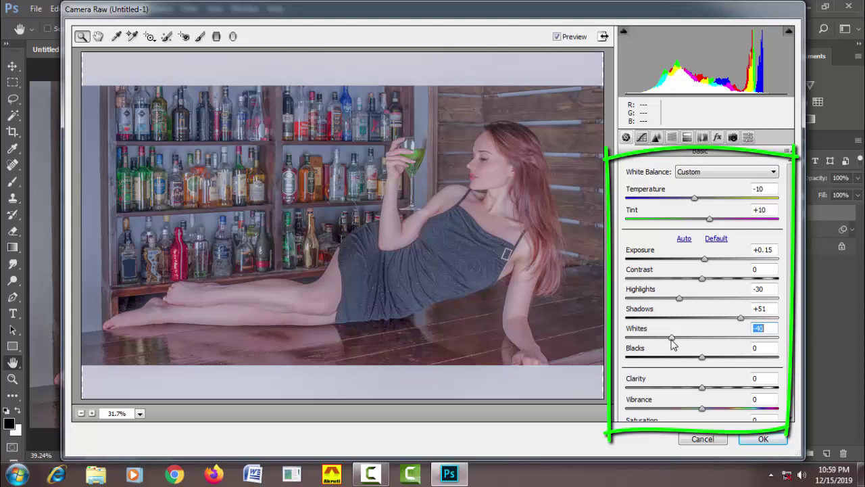
{"action": "left_click_drag", "start_coordinate": [672, 343], "coordinate": [734, 350]}
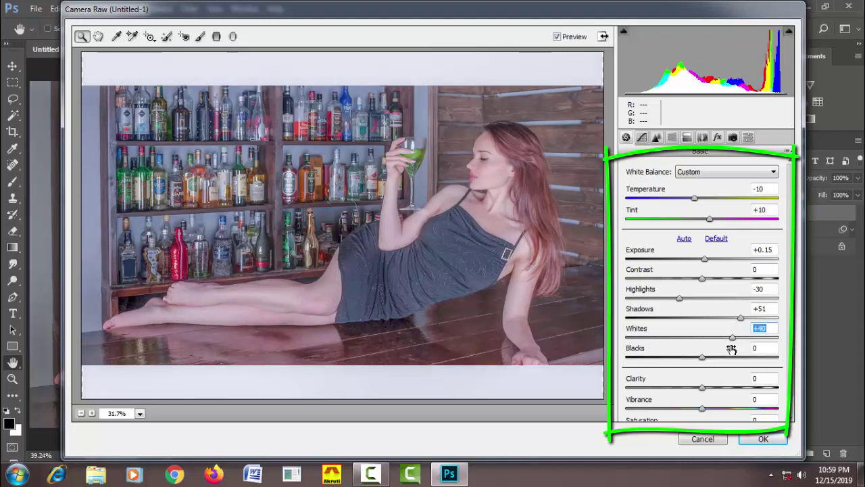
{"action": "mouse_move", "coordinate": [703, 359]}
{"action": "left_mouse_down"}
{"action": "mouse_move", "coordinate": [725, 362]}
{"action": "mouse_move", "coordinate": [697, 363]}
{"action": "left_mouse_up"}
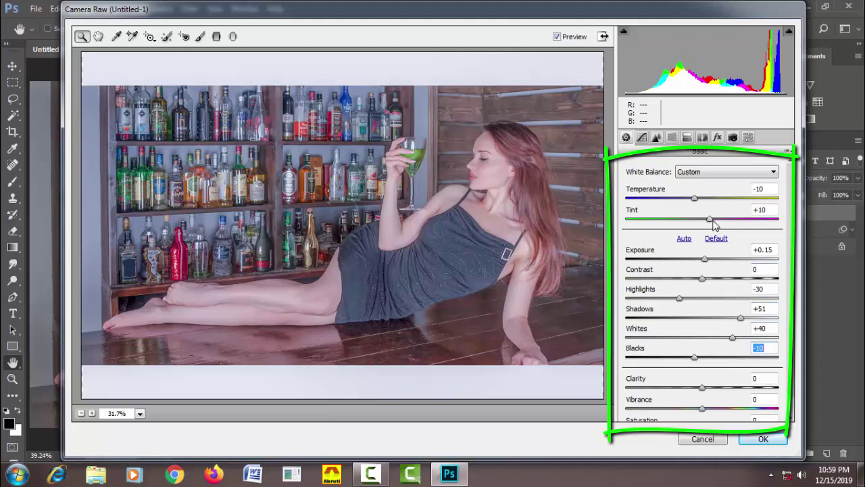
{"action": "left_click", "coordinate": [696, 201]}
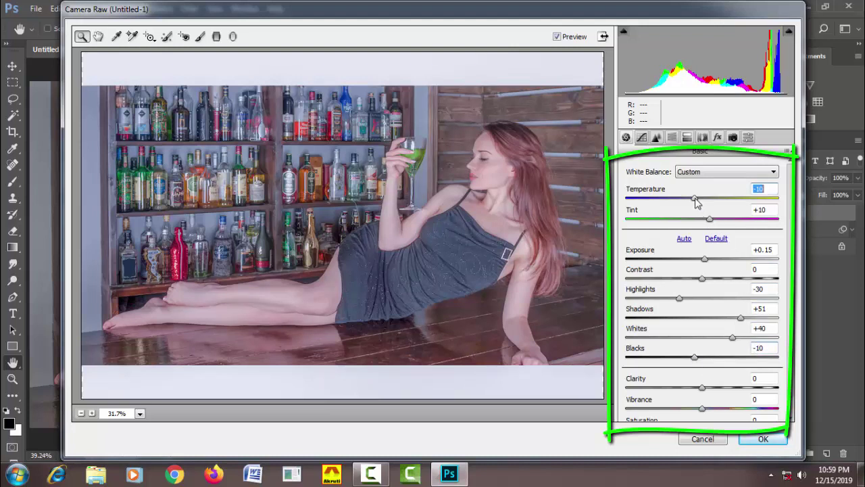
{"action": "left_click_drag", "start_coordinate": [696, 202], "coordinate": [696, 206]}
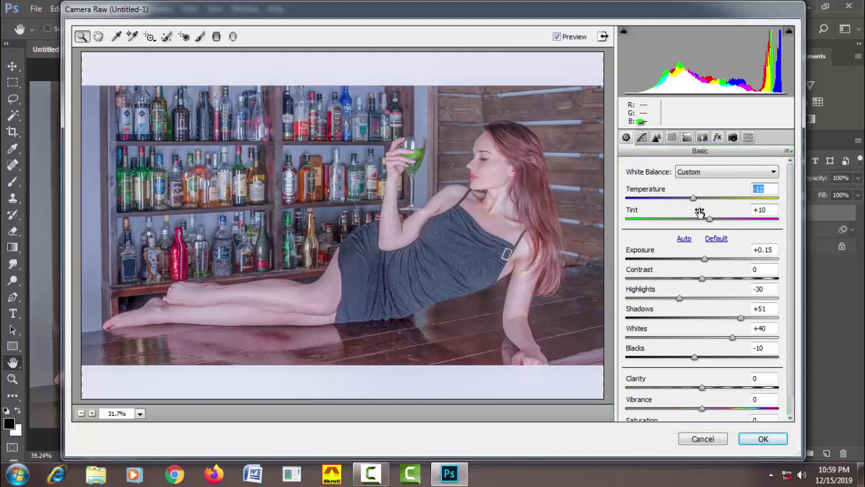
Check the parametric Tone Curve values and the Sharpening Radius and Detail settings.
{"action": "left_click", "coordinate": [641, 138]}
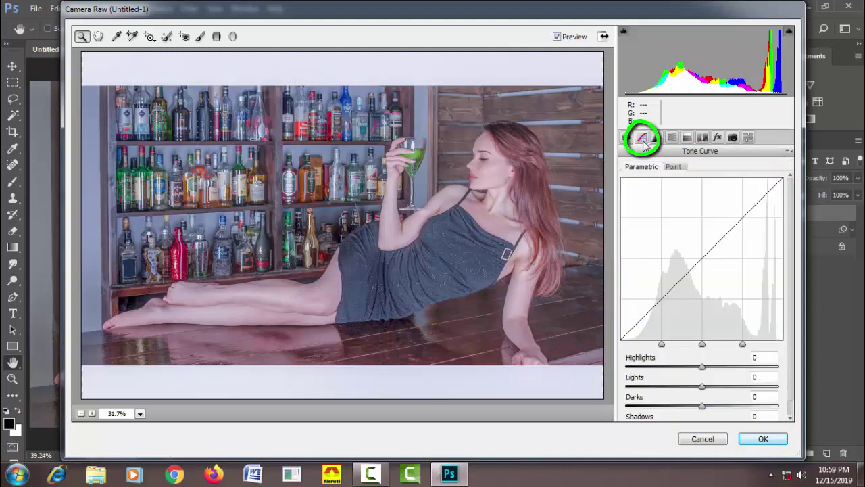
{"action": "left_click", "coordinate": [764, 376]}
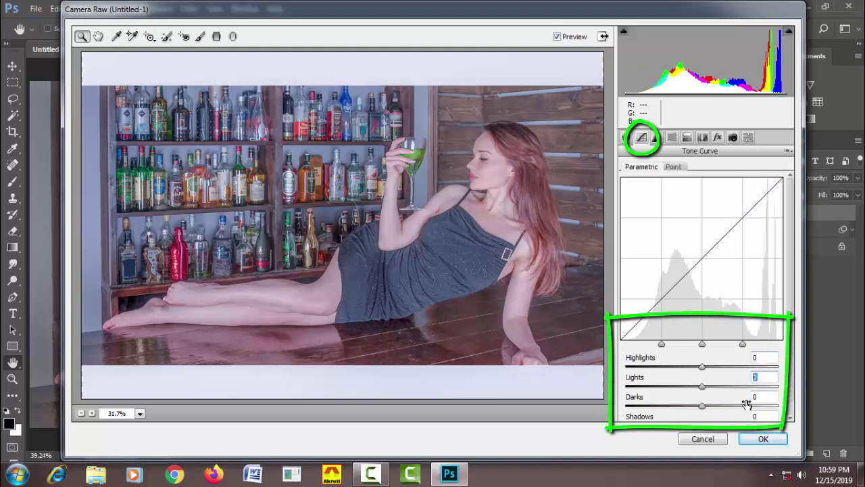
{"action": "left_click", "coordinate": [768, 398]}
{"action": "left_click", "coordinate": [772, 415]}
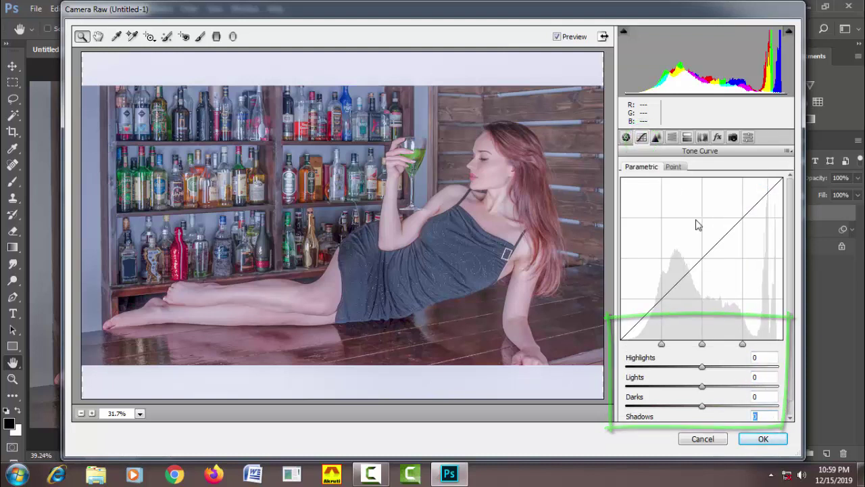
{"action": "left_click", "coordinate": [656, 139]}
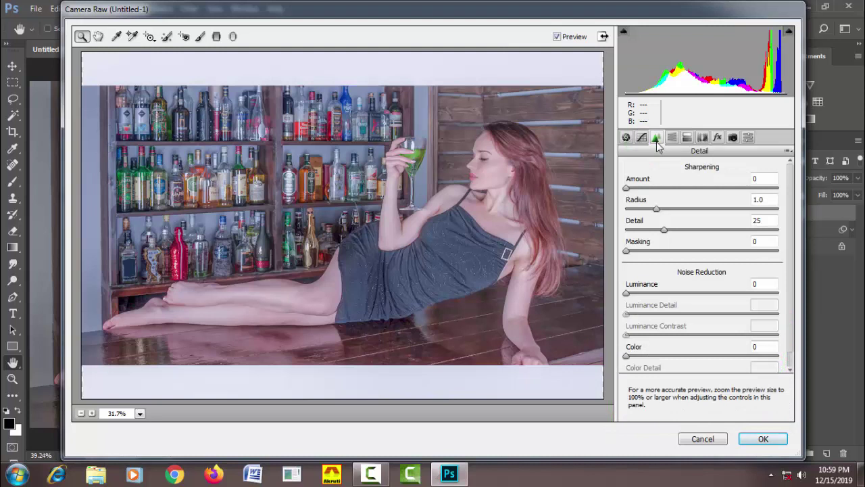
{"action": "left_click", "coordinate": [767, 198]}
{"action": "left_click", "coordinate": [772, 220]}
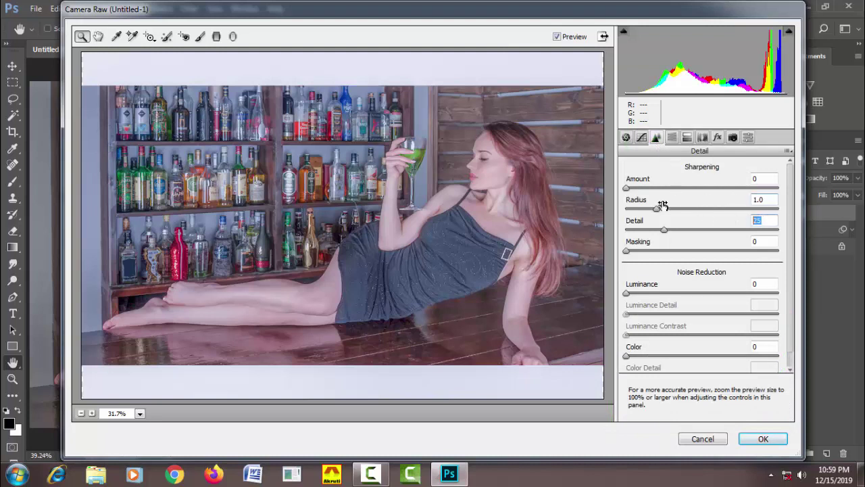
In the HSL adjustments, shift the Hue of Blues to +5 and of Purples to +5.
{"action": "left_click", "coordinate": [673, 139]}
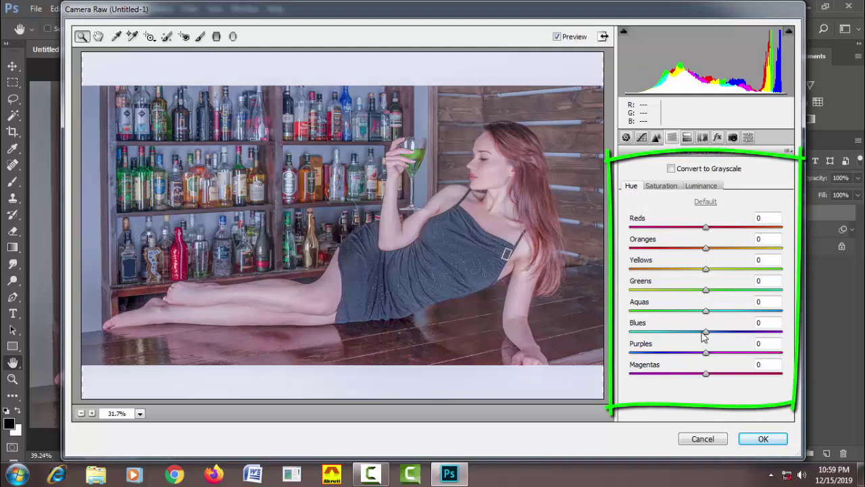
{"action": "left_click", "coordinate": [761, 322]}
{"action": "left_click_drag", "start_coordinate": [708, 332], "coordinate": [711, 332]}
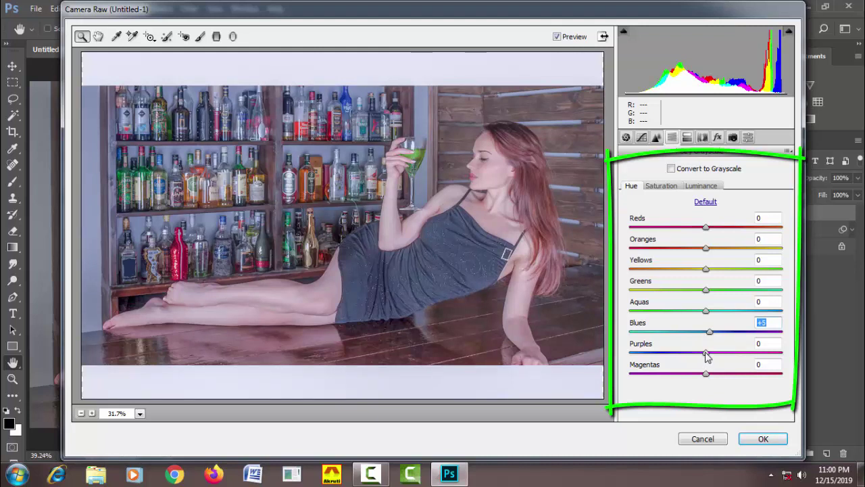
{"action": "mouse_move", "coordinate": [707, 357]}
{"action": "left_mouse_down"}
{"action": "mouse_move", "coordinate": [689, 358]}
{"action": "mouse_move", "coordinate": [731, 358]}
{"action": "mouse_move", "coordinate": [663, 359]}
{"action": "mouse_move", "coordinate": [717, 363]}
{"action": "mouse_move", "coordinate": [708, 365]}
{"action": "left_mouse_up"}
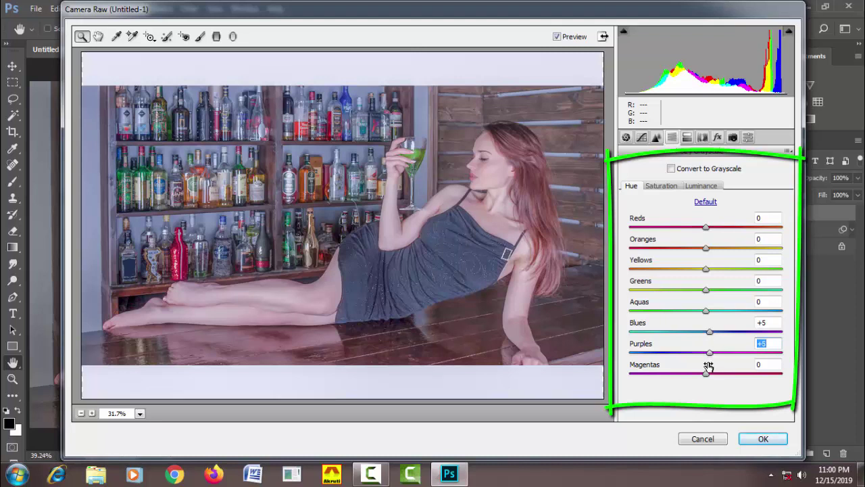
Increase the HSL Saturation of Blues to +10 and of Purples to +5.
{"action": "left_click", "coordinate": [669, 191]}
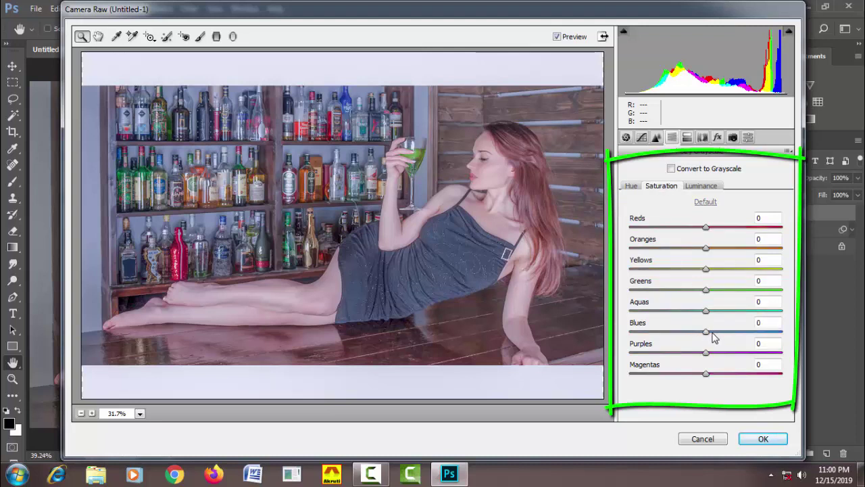
{"action": "mouse_move", "coordinate": [705, 330]}
{"action": "left_mouse_down"}
{"action": "mouse_move", "coordinate": [727, 331]}
{"action": "mouse_move", "coordinate": [715, 331]}
{"action": "left_mouse_up"}
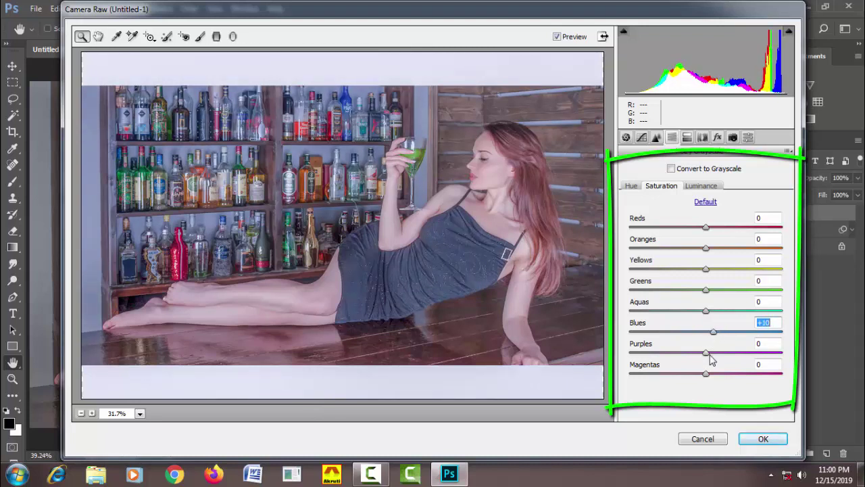
{"action": "mouse_move", "coordinate": [708, 358]}
{"action": "left_mouse_down"}
{"action": "mouse_move", "coordinate": [734, 356]}
{"action": "mouse_move", "coordinate": [715, 360]}
{"action": "left_mouse_up"}
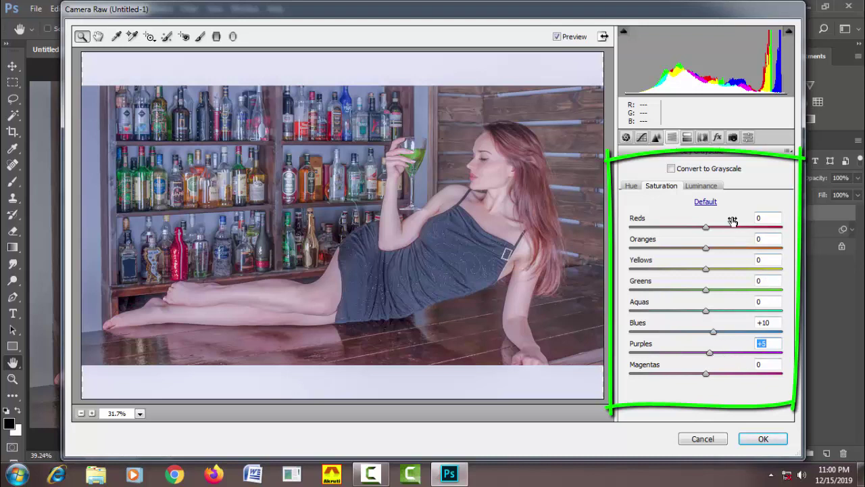
{"action": "left_click", "coordinate": [763, 343]}
Raise the HSL Luminance of Blues to +20 and of Purples to +20.
{"action": "left_click", "coordinate": [718, 189]}
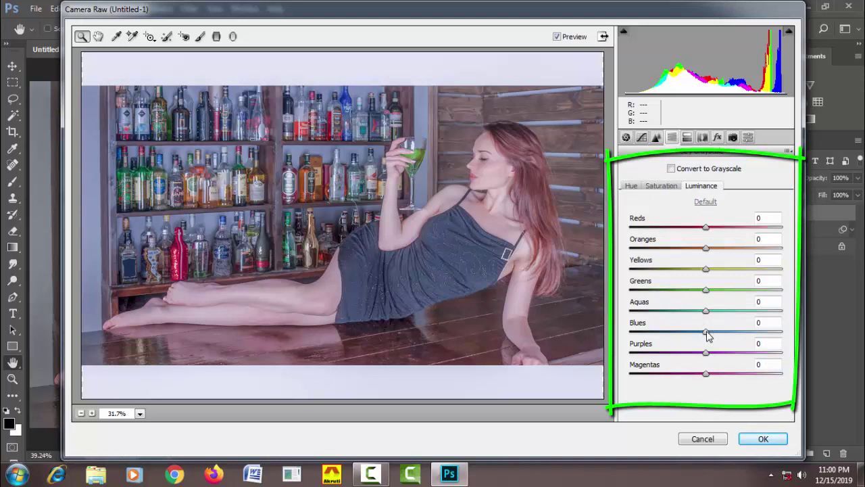
{"action": "left_click_drag", "start_coordinate": [705, 332], "coordinate": [735, 336]}
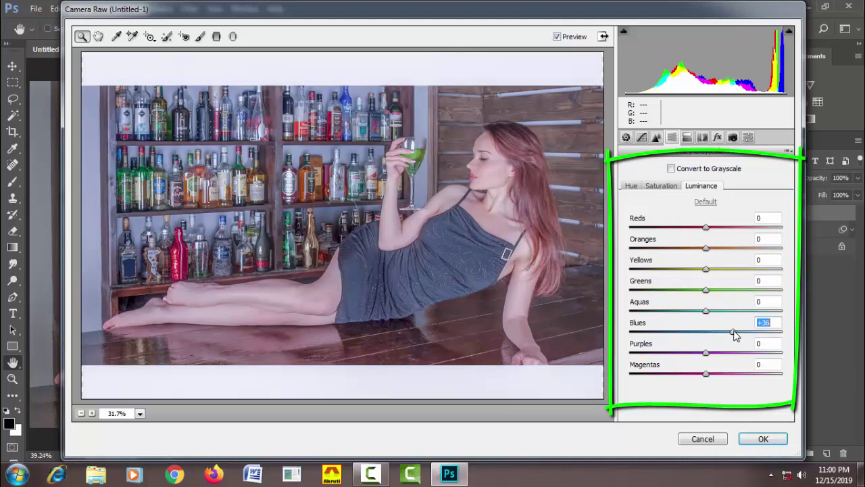
{"action": "left_click_drag", "start_coordinate": [736, 336], "coordinate": [721, 327]}
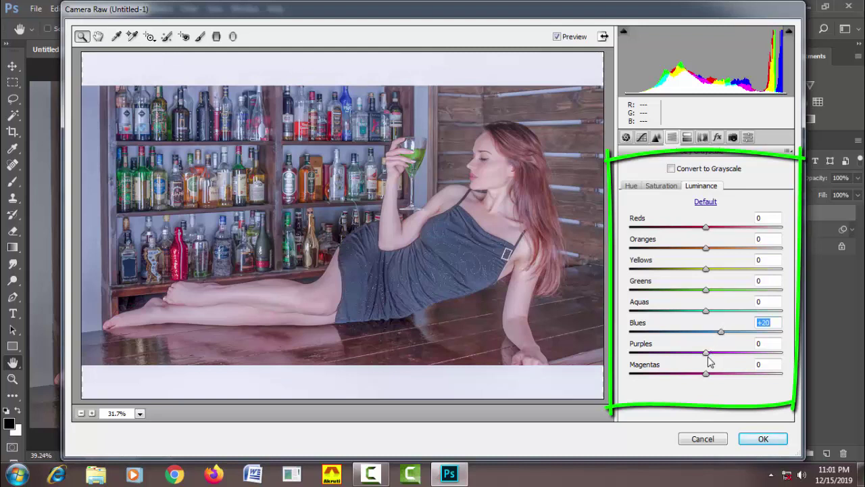
{"action": "left_click_drag", "start_coordinate": [706, 356], "coordinate": [723, 362]}
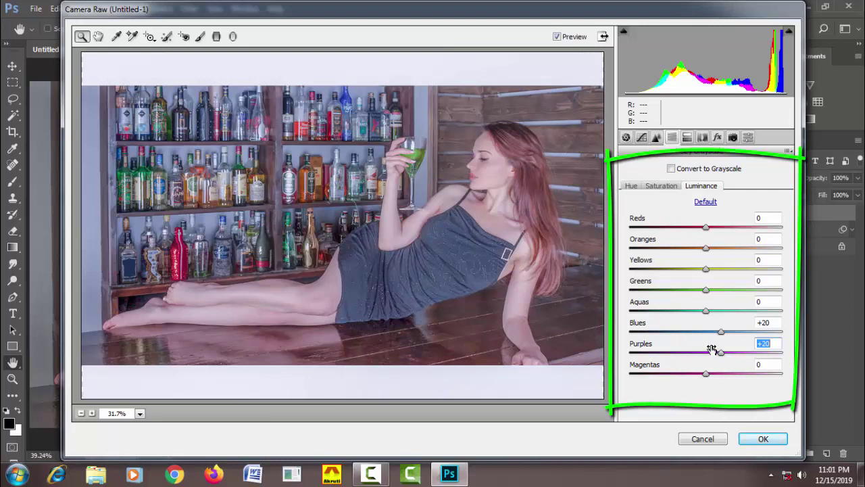
{"action": "left_click", "coordinate": [774, 365]}
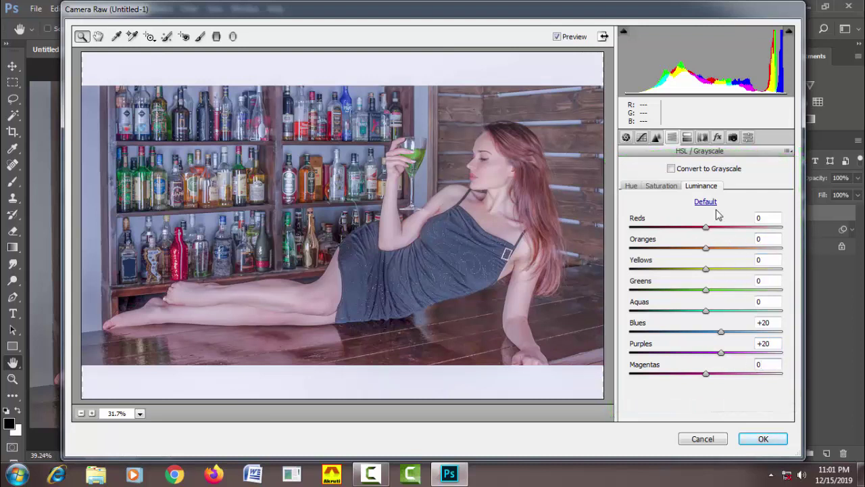
Add a Highlight Priority post-crop vignette with Amount -10, comparing before and after and keeping the default Midpoint, Roundness and Feather.
{"action": "left_click", "coordinate": [686, 138]}
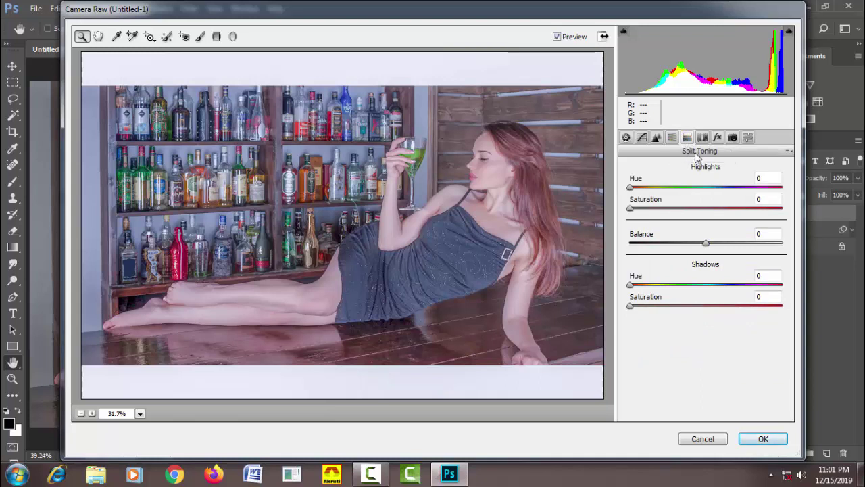
{"action": "left_click", "coordinate": [702, 138]}
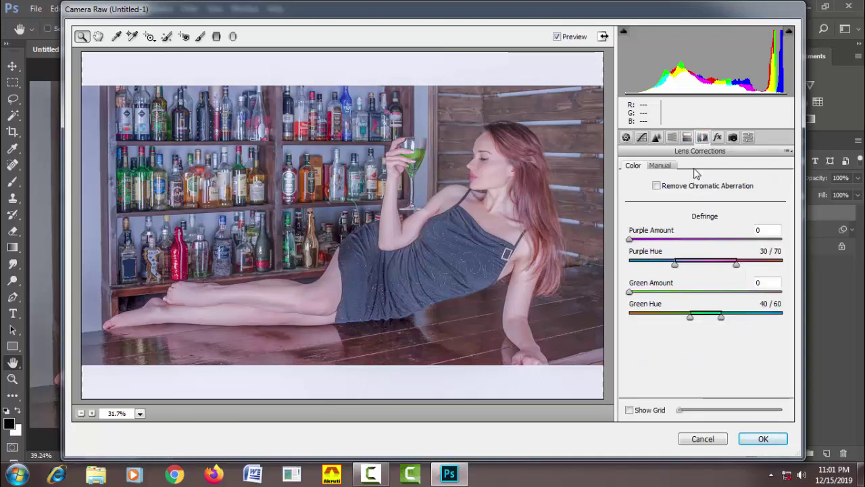
{"action": "left_click", "coordinate": [718, 138]}
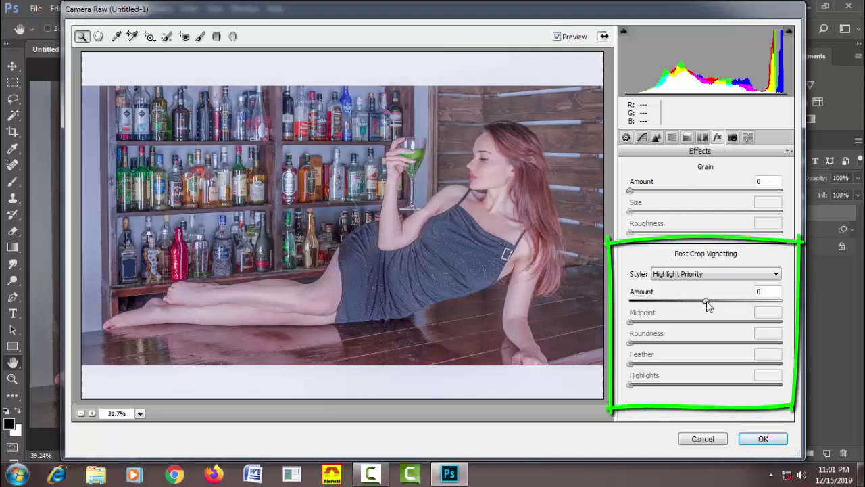
{"action": "left_click_drag", "start_coordinate": [706, 304], "coordinate": [699, 305]}
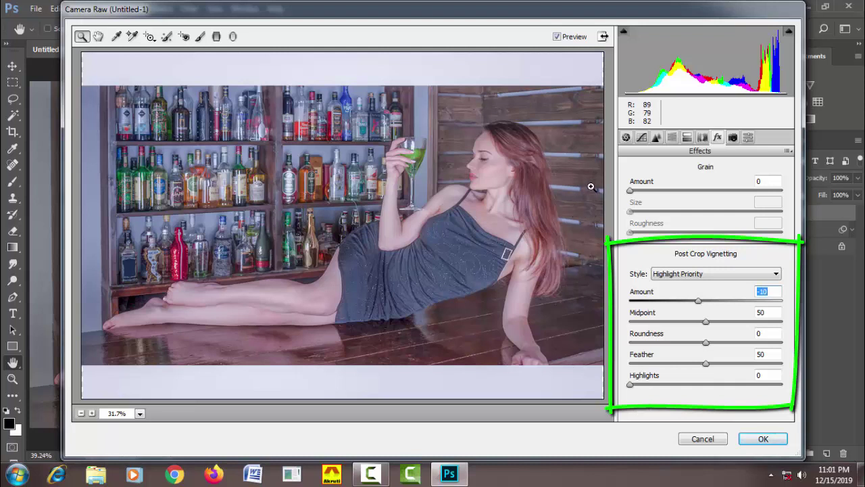
{"action": "left_click", "coordinate": [557, 37]}
{"action": "left_click", "coordinate": [557, 38]}
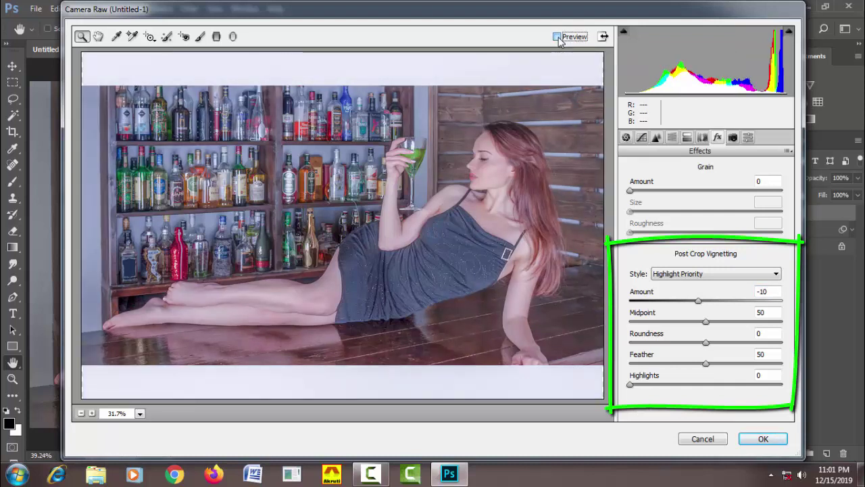
{"action": "left_click", "coordinate": [557, 37]}
{"action": "left_click", "coordinate": [557, 38]}
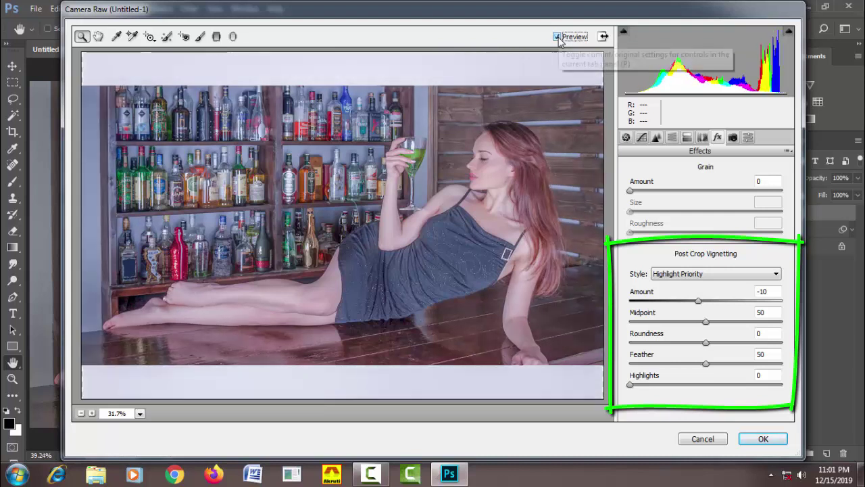
{"action": "left_click", "coordinate": [763, 312]}
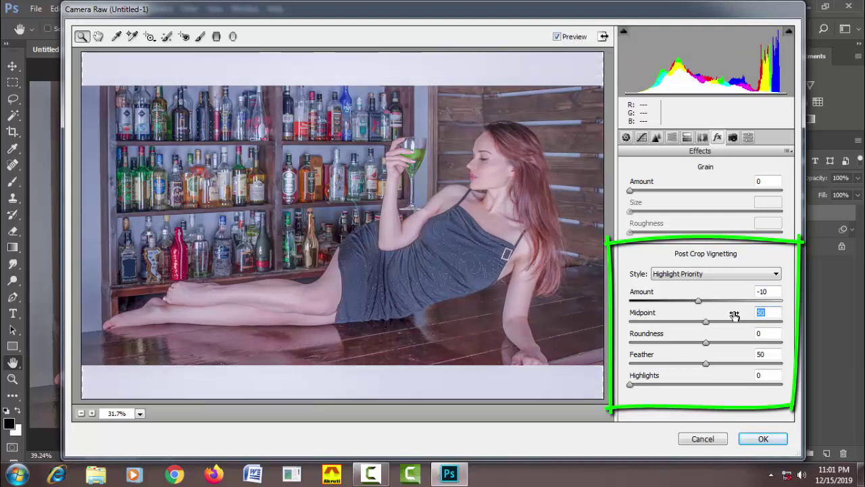
{"action": "left_click", "coordinate": [768, 333]}
{"action": "left_click", "coordinate": [769, 353]}
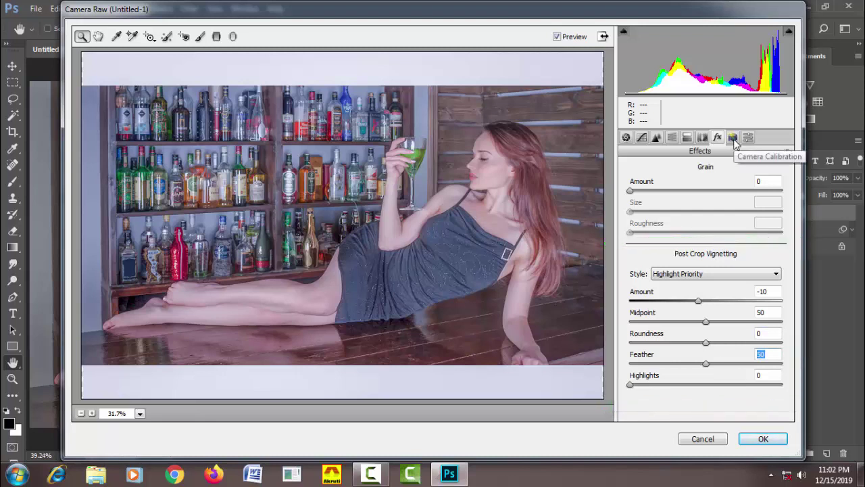
In the Camera Calibration settings, set the Red Primary Hue to +30 and its Saturation to +10.
{"action": "left_click", "coordinate": [734, 138]}
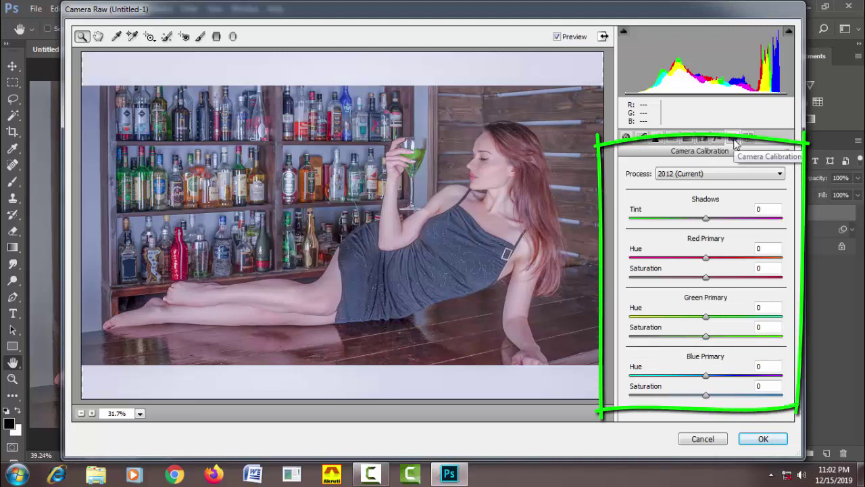
{"action": "left_click", "coordinate": [760, 209]}
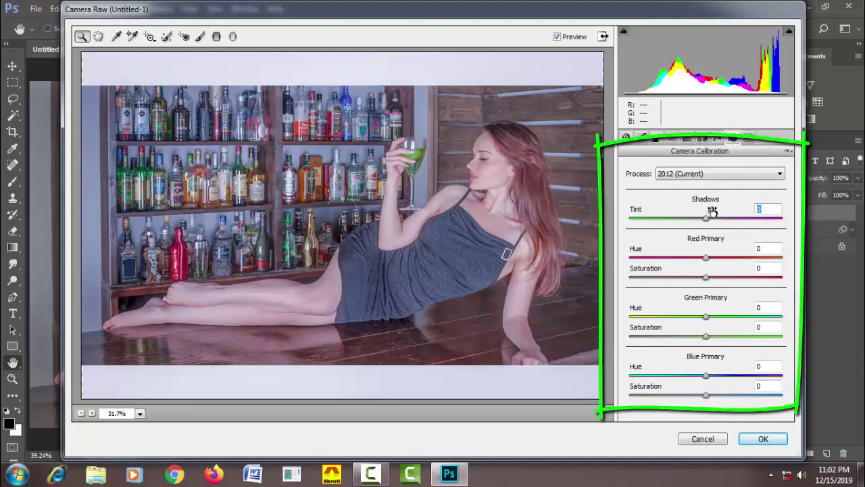
{"action": "left_click", "coordinate": [770, 248]}
{"action": "left_click_drag", "start_coordinate": [707, 259], "coordinate": [738, 290]}
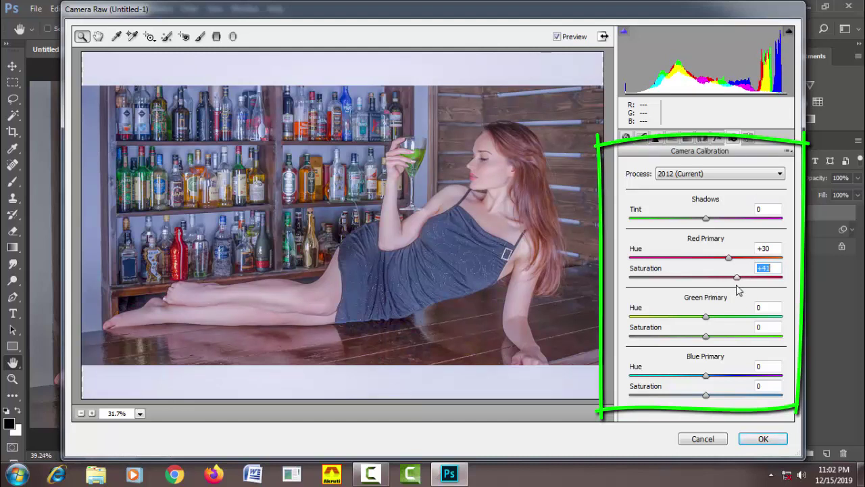
{"action": "left_click_drag", "start_coordinate": [737, 289], "coordinate": [714, 289]}
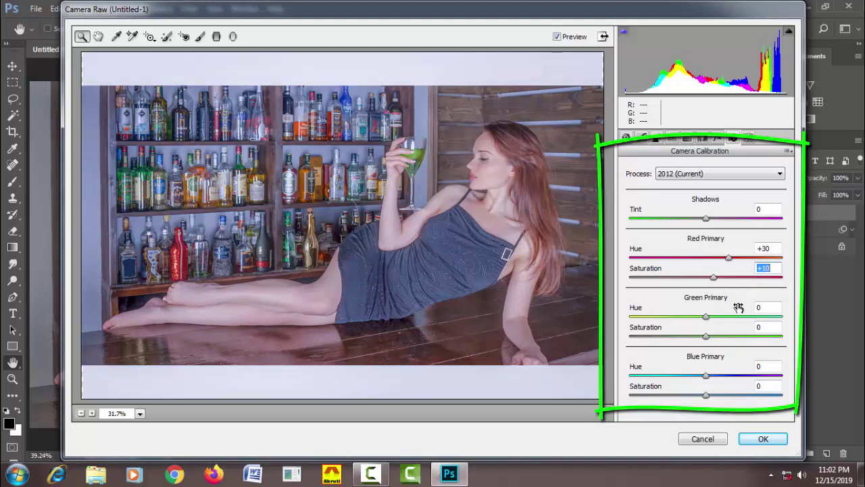
Set the Blue Primary Hue to -40 and its Saturation to -20, leaving the Green Primary at 0.
{"action": "left_click", "coordinate": [768, 307]}
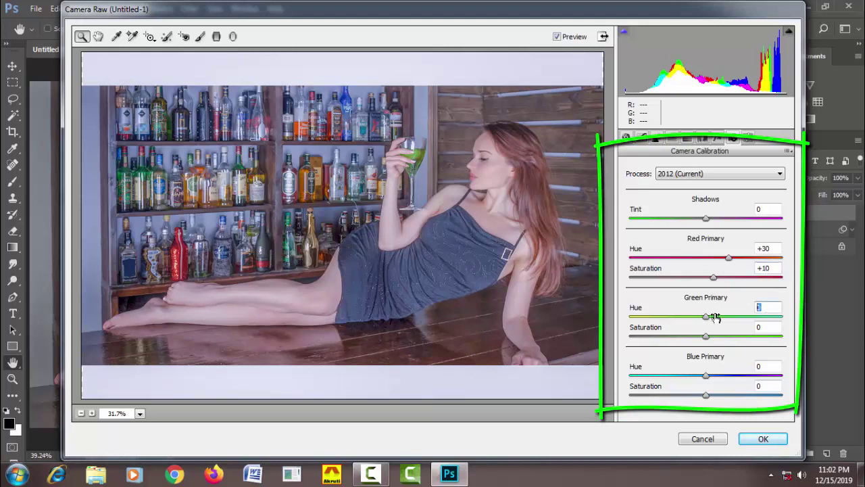
{"action": "key", "text": "Tab"}
{"action": "left_click", "coordinate": [769, 366]}
{"action": "left_click_drag", "start_coordinate": [707, 380], "coordinate": [674, 380]}
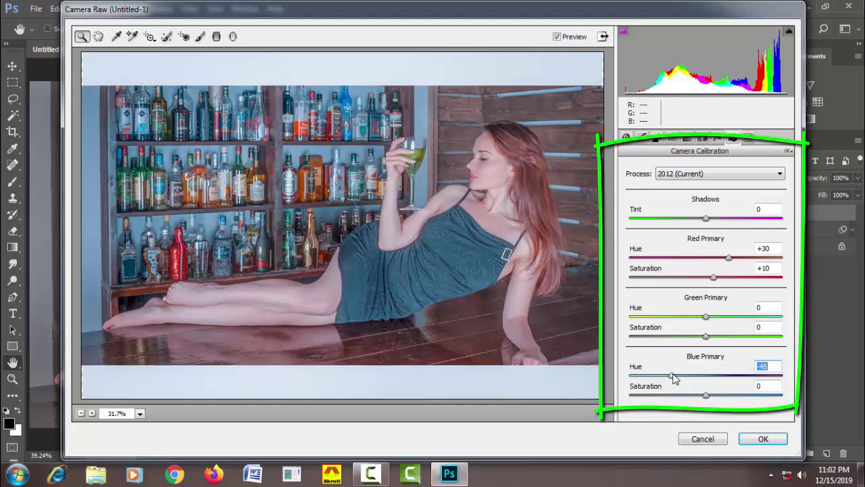
{"action": "left_click_drag", "start_coordinate": [674, 378], "coordinate": [678, 376]}
{"action": "left_click", "coordinate": [762, 385]}
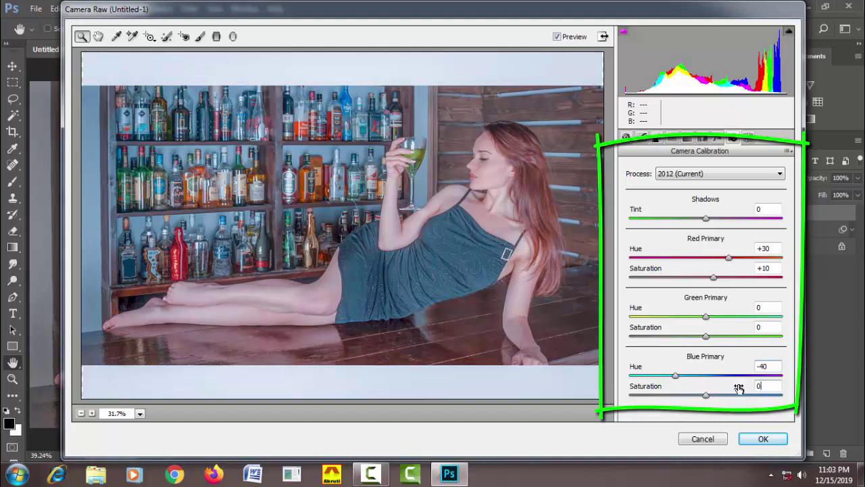
{"action": "left_click_drag", "start_coordinate": [707, 396], "coordinate": [730, 396]}
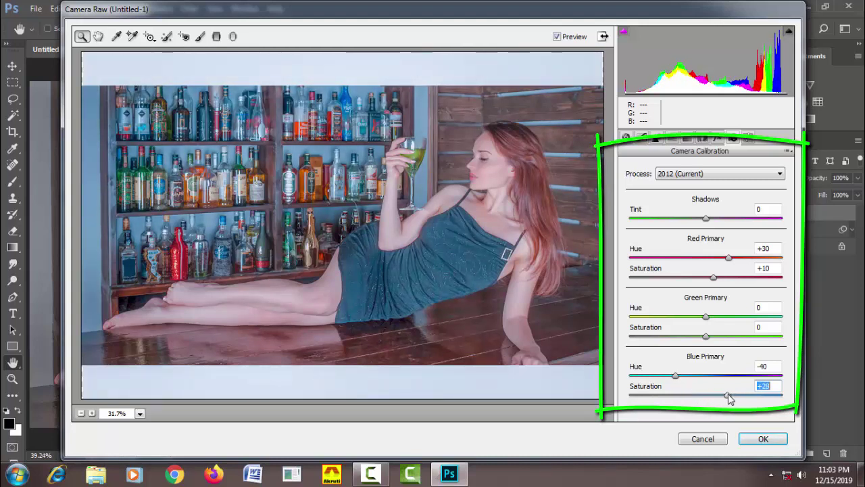
{"action": "left_click_drag", "start_coordinate": [730, 399], "coordinate": [694, 397]}
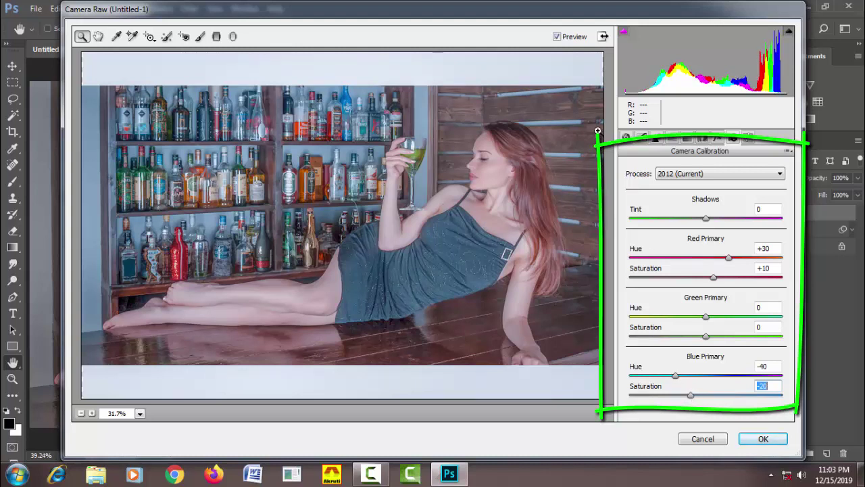
Compare the image with and without the calibration changes and apply the Camera Raw Filter to the layer.
{"action": "left_click", "coordinate": [557, 39]}
{"action": "left_click", "coordinate": [557, 38]}
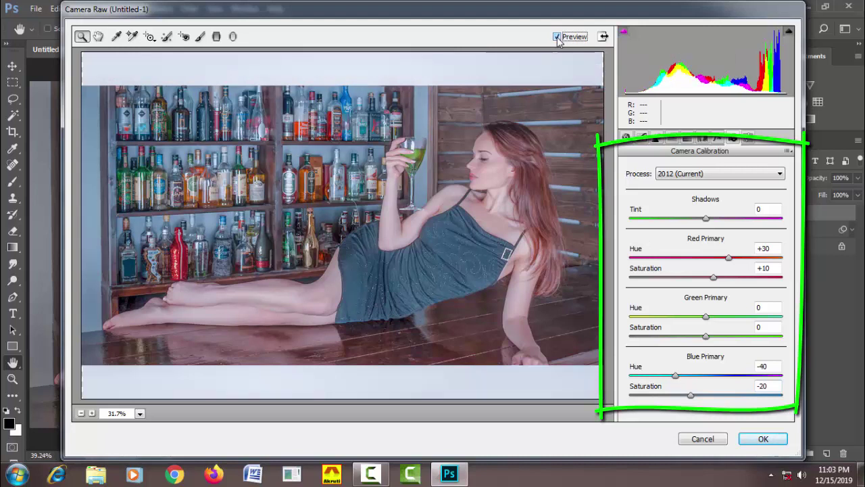
{"action": "left_click", "coordinate": [558, 38]}
{"action": "left_click", "coordinate": [557, 38]}
{"action": "left_click", "coordinate": [775, 439]}
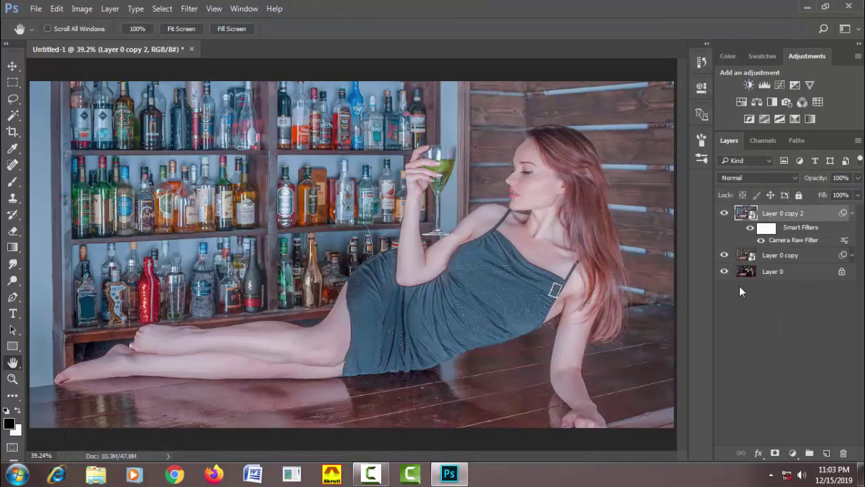
Collapse the Smart Filters list of Layer 0 copy 2 and compare the edited image with the original Layer 0.
{"action": "left_click", "coordinate": [852, 213]}
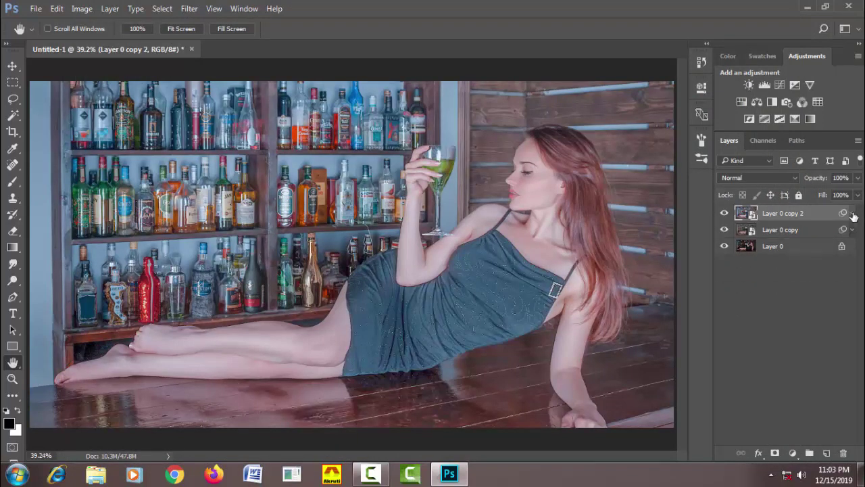
{"action": "left_click", "coordinate": [723, 246], "text": "alt"}
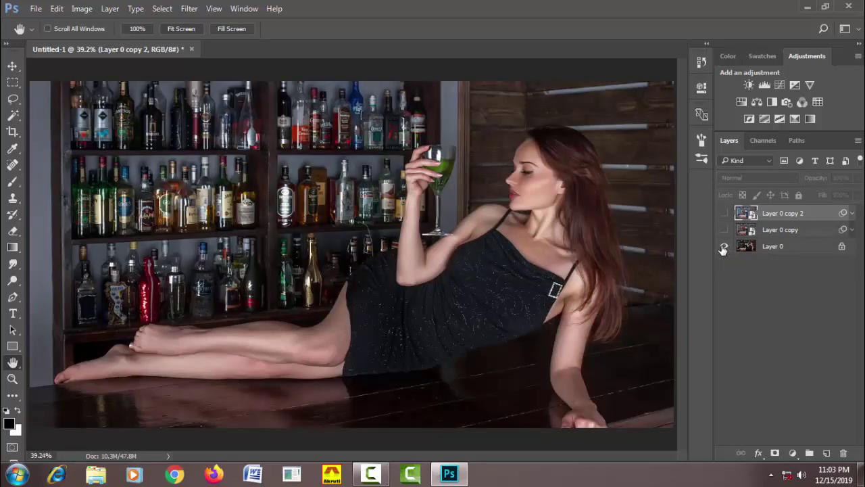
{"action": "left_click", "coordinate": [723, 246], "text": "alt"}
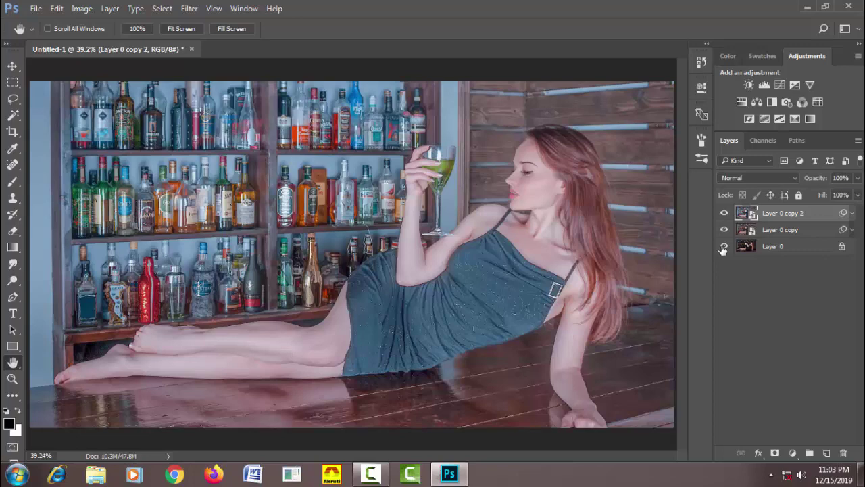
Create a new layer above Layer 0 copy 2 and fill it with the merged RGB image using Apply Image, Multiply blending at 100% opacity.
{"action": "right_click", "coordinate": [775, 215]}
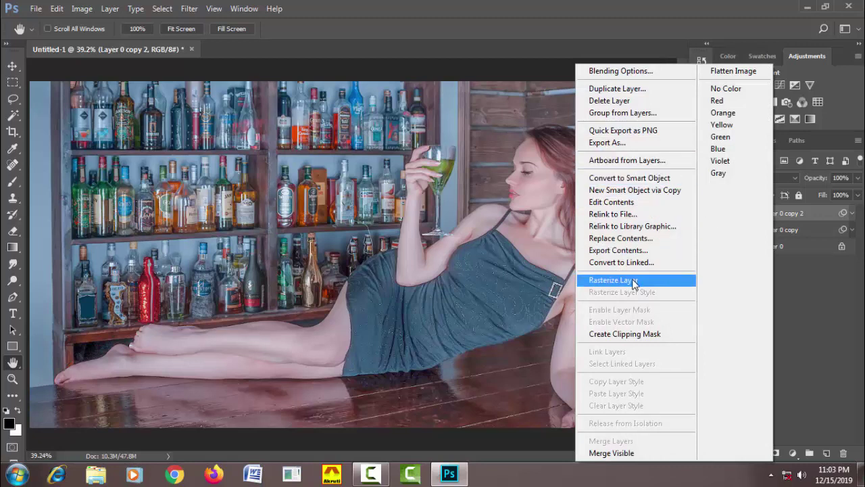
{"action": "left_click", "coordinate": [800, 213]}
{"action": "left_click", "coordinate": [826, 453]}
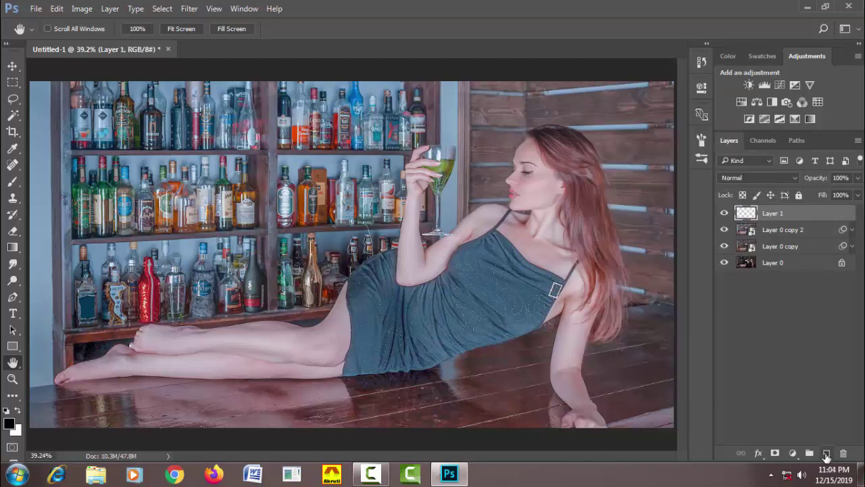
{"action": "left_click", "coordinate": [82, 8]}
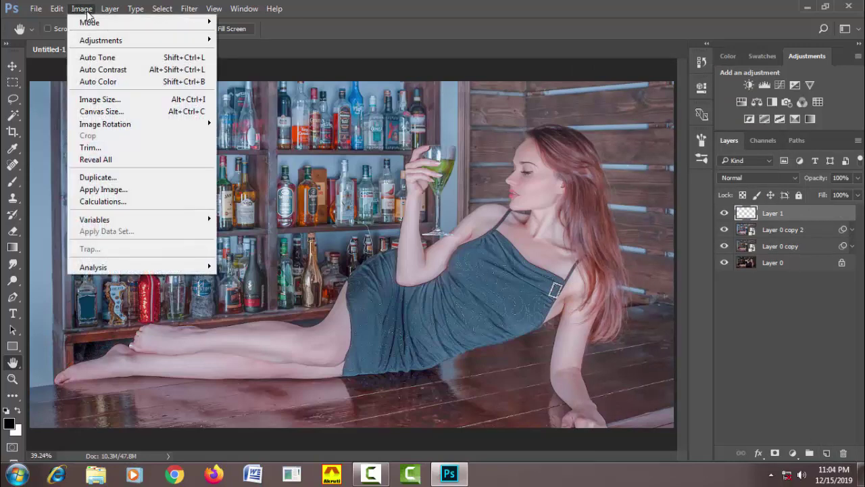
{"action": "left_click", "coordinate": [126, 194]}
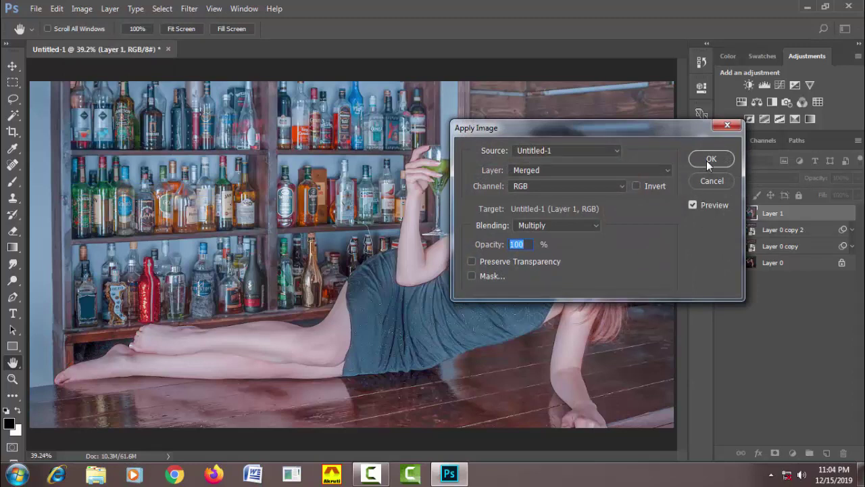
{"action": "left_click", "coordinate": [710, 160]}
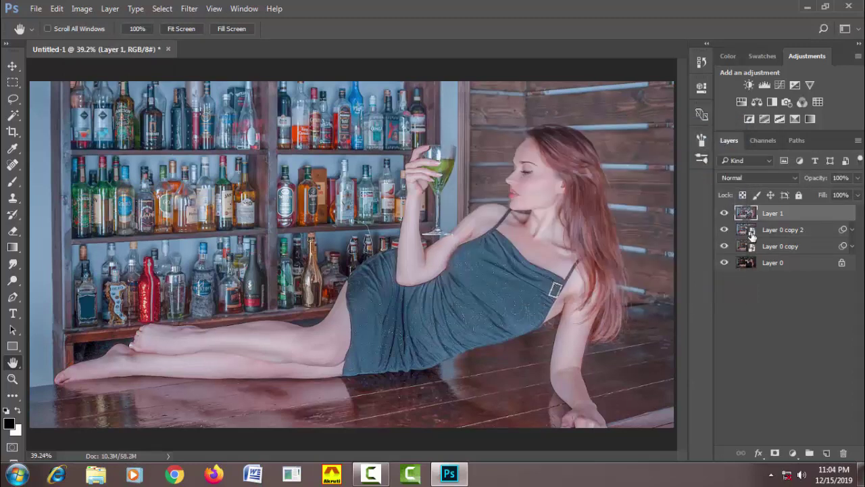
Convert Layer 1 to a Smart Object and open the Camera Raw Filter on it.
{"action": "right_click", "coordinate": [797, 216]}
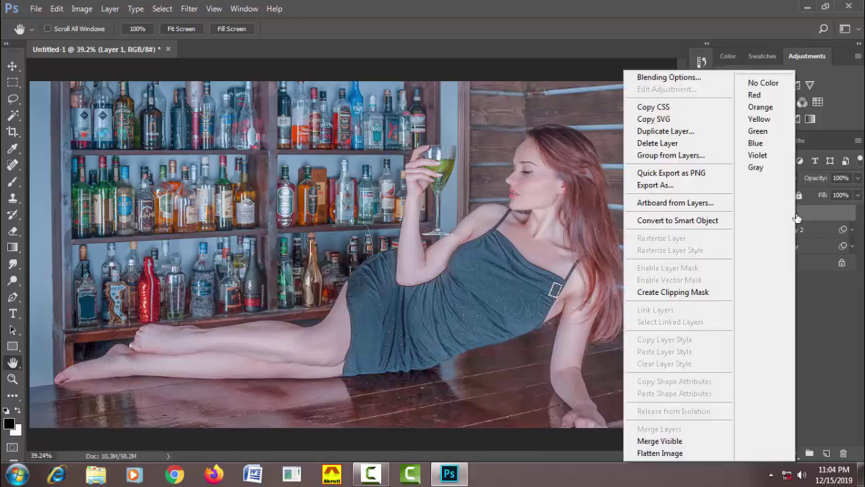
{"action": "left_click", "coordinate": [707, 221]}
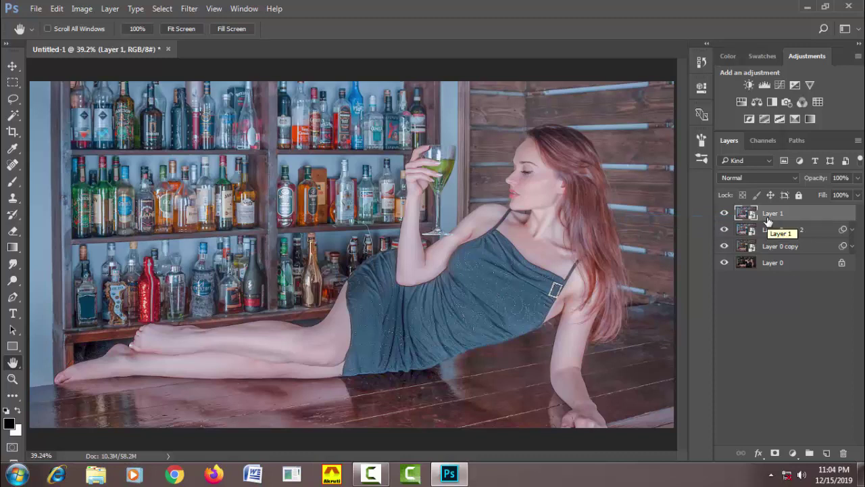
{"action": "left_click", "coordinate": [191, 9]}
{"action": "left_click", "coordinate": [264, 81]}
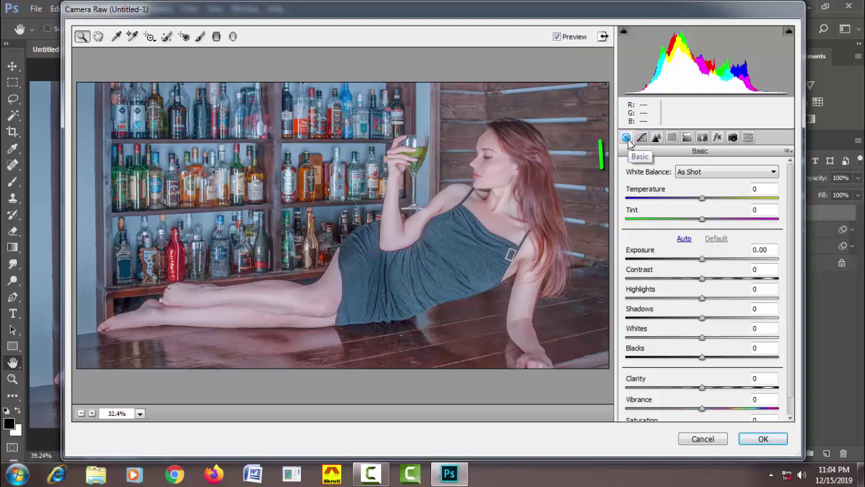
In the Basic adjustments, set Contrast to +20 after comparing before and after, and lower Highlights to -25.
{"action": "left_click", "coordinate": [762, 249]}
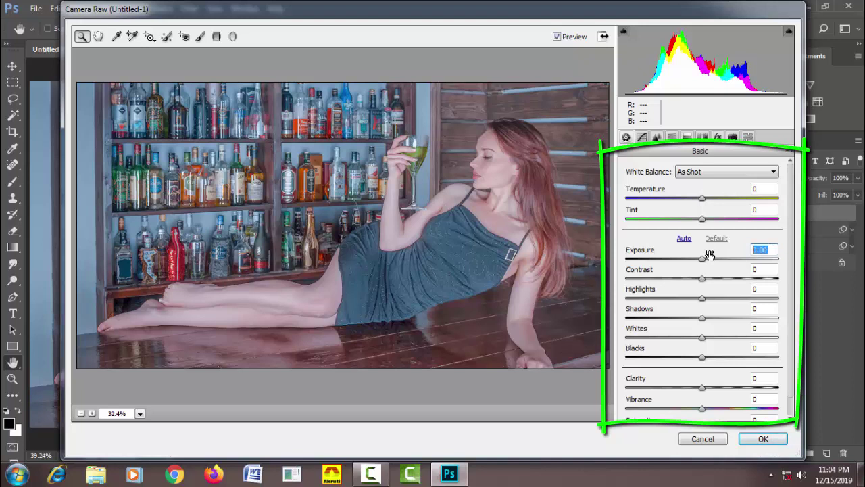
{"action": "left_click", "coordinate": [760, 269]}
{"action": "left_click_drag", "start_coordinate": [703, 280], "coordinate": [724, 290]}
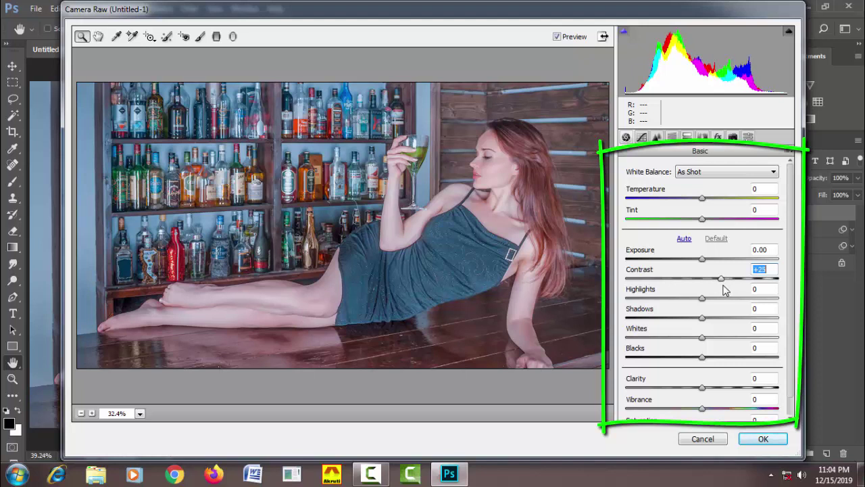
{"action": "left_click", "coordinate": [557, 37]}
{"action": "left_click", "coordinate": [557, 38]}
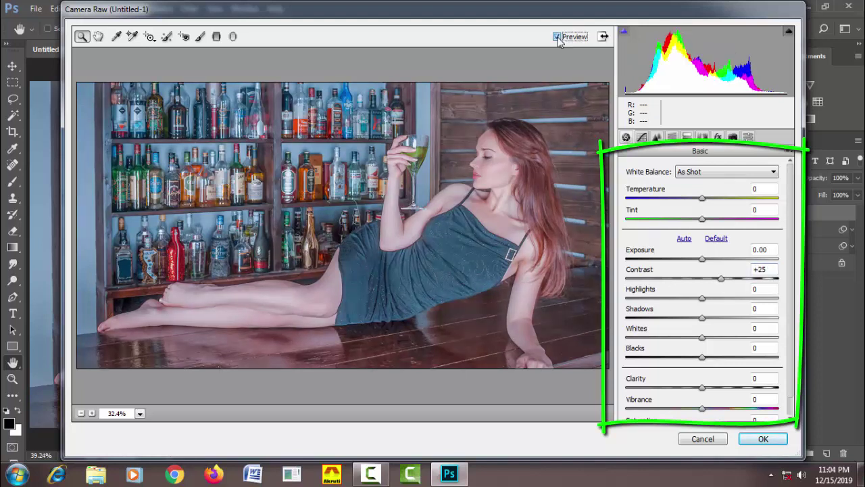
{"action": "left_click", "coordinate": [556, 38]}
{"action": "left_click", "coordinate": [557, 37]}
{"action": "left_click_drag", "start_coordinate": [722, 282], "coordinate": [718, 286]}
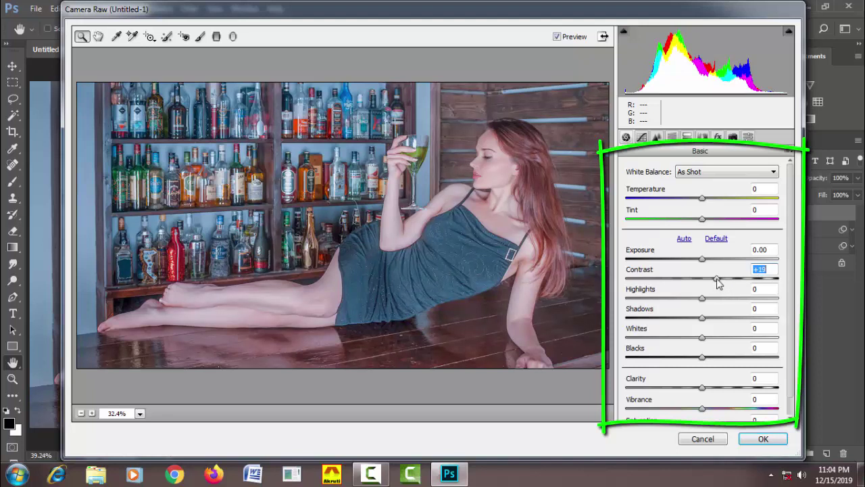
{"action": "left_click_drag", "start_coordinate": [717, 279], "coordinate": [717, 278]}
{"action": "left_click_drag", "start_coordinate": [703, 299], "coordinate": [685, 304]}
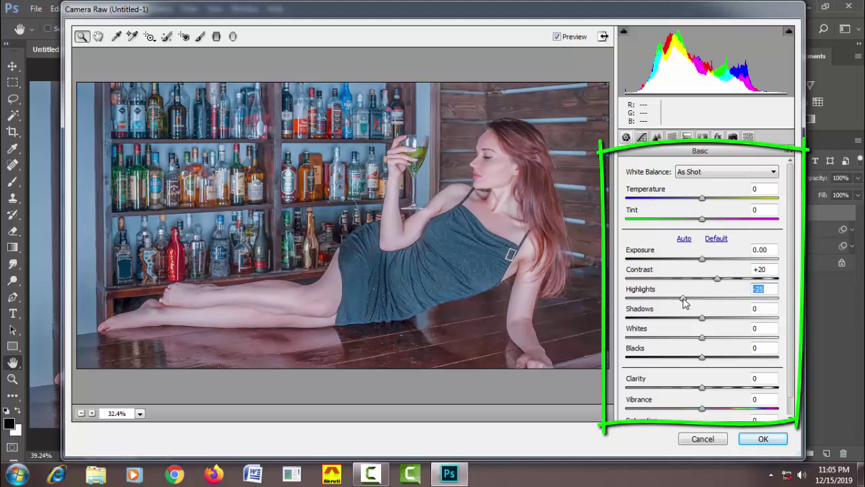
In the Basic adjustments, raise Shadows to +35 and lower Blacks to -10.
{"action": "left_click_drag", "start_coordinate": [703, 319], "coordinate": [731, 327]}
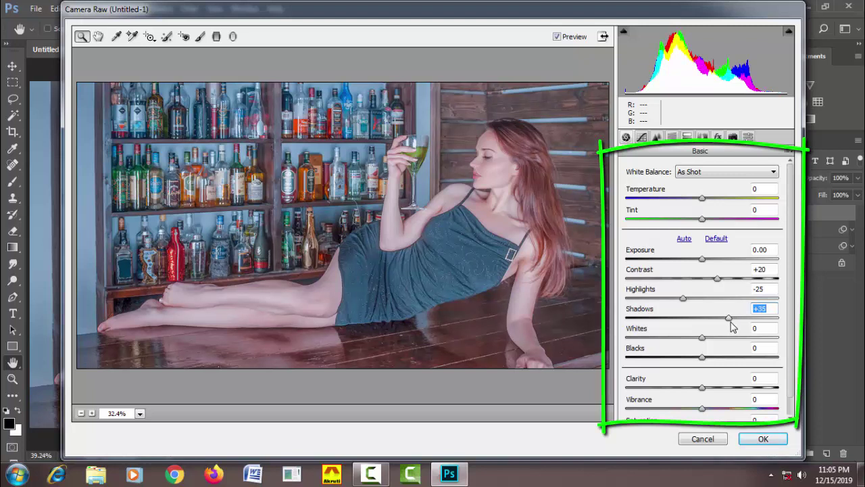
{"action": "left_click", "coordinate": [756, 328]}
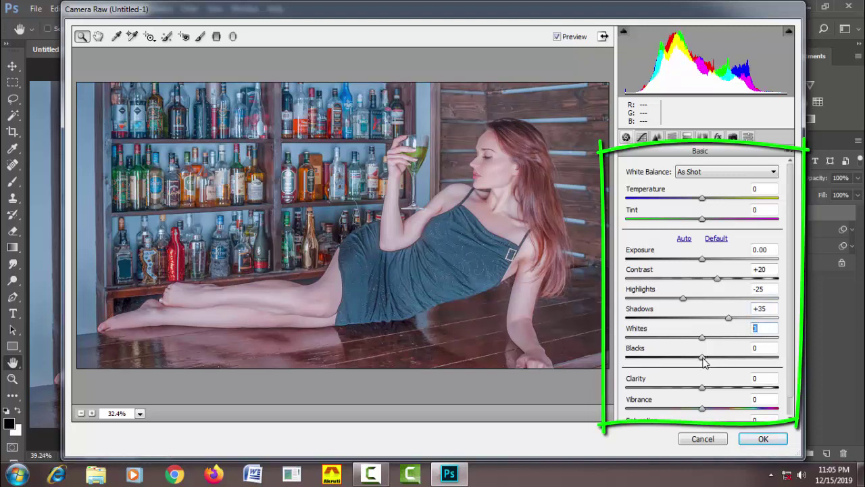
{"action": "left_click_drag", "start_coordinate": [703, 358], "coordinate": [696, 360]}
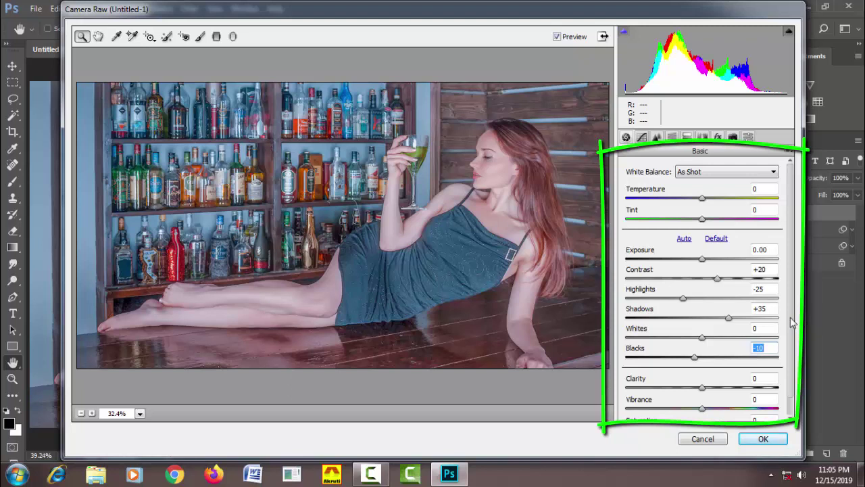
Set Clarity to +30 and compare the photo before and after the Basic adjustments.
{"action": "scroll", "coordinate": [792, 323], "scroll_direction": "down", "scroll_amount": 1}
{"action": "key", "text": "Tab"}
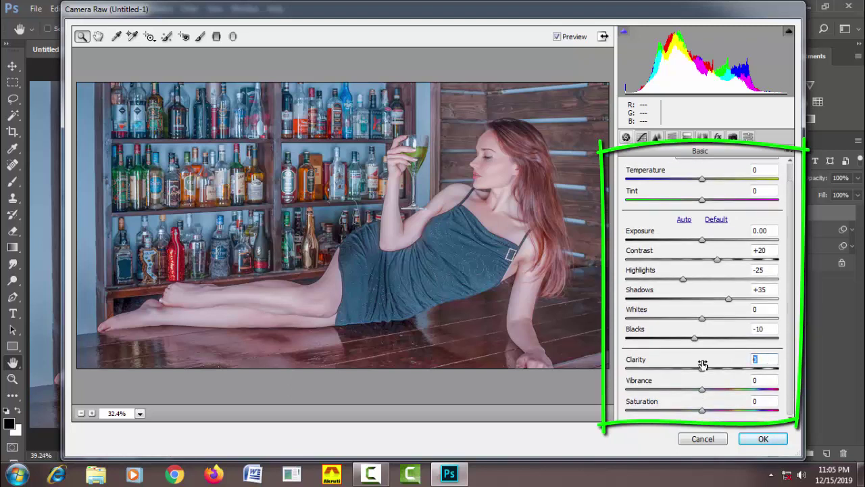
{"action": "left_click_drag", "start_coordinate": [702, 374], "coordinate": [747, 380]}
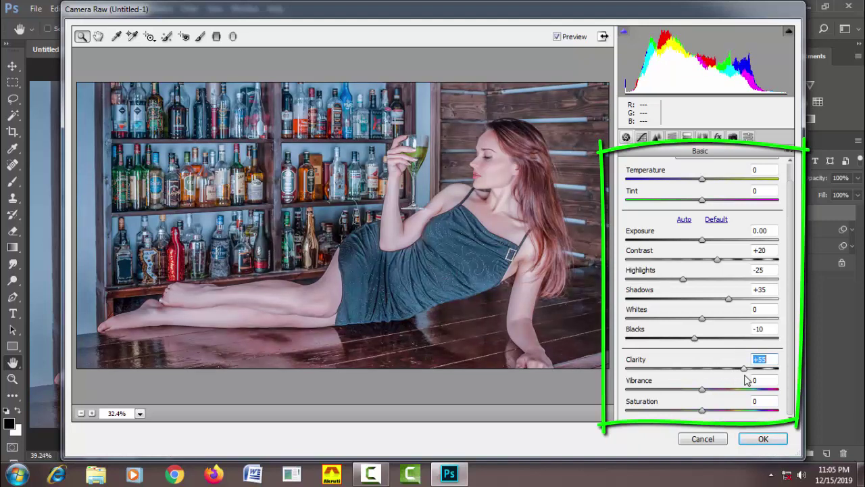
{"action": "left_click_drag", "start_coordinate": [747, 380], "coordinate": [726, 379]}
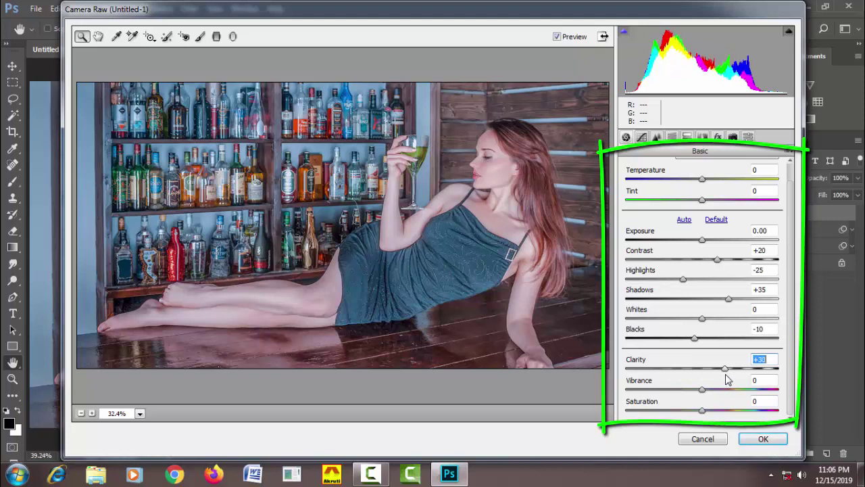
{"action": "left_click", "coordinate": [556, 38]}
{"action": "left_click", "coordinate": [557, 37]}
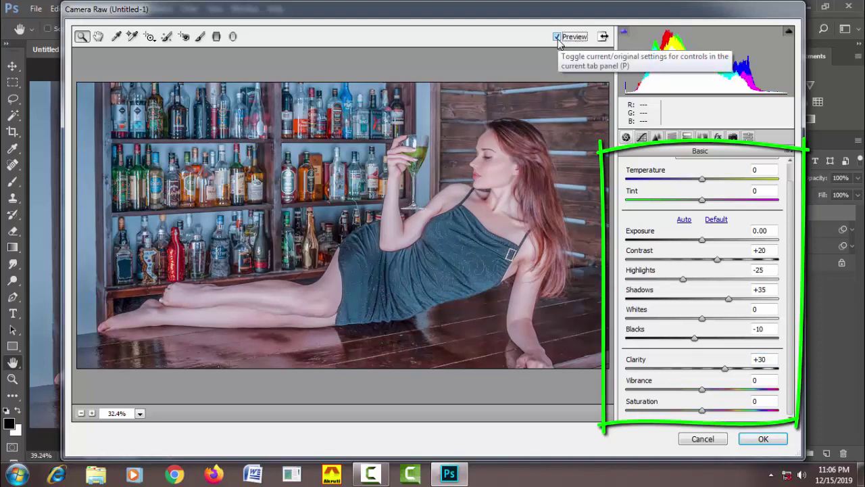
Set Vibrance to +30 and Saturation to +20, and apply the Camera Raw Filter to Layer 1.
{"action": "left_click", "coordinate": [756, 380]}
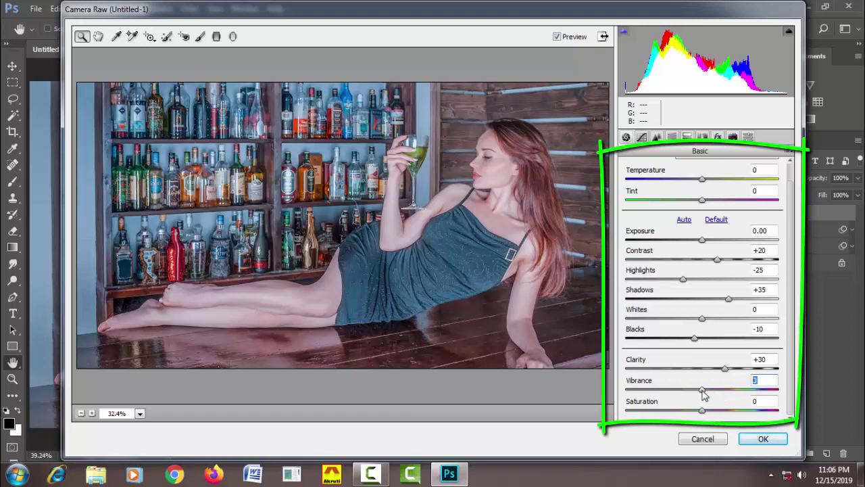
{"action": "left_click_drag", "start_coordinate": [702, 394], "coordinate": [725, 395]}
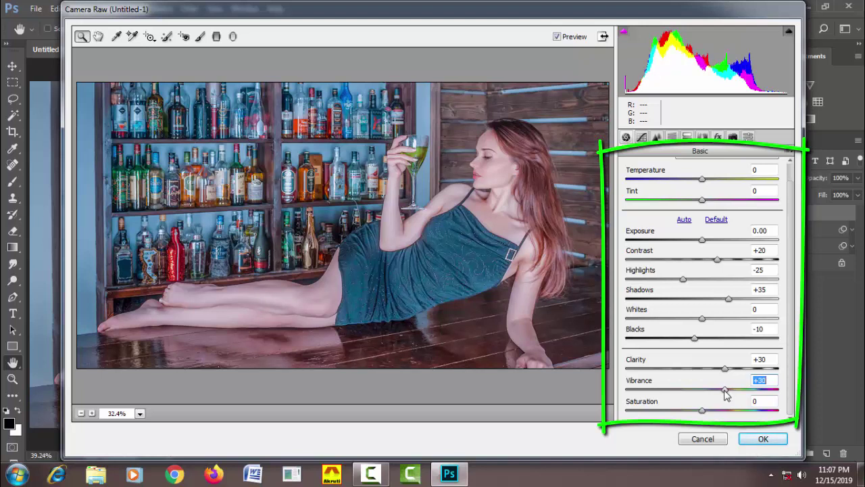
{"action": "left_click_drag", "start_coordinate": [702, 410], "coordinate": [719, 415]}
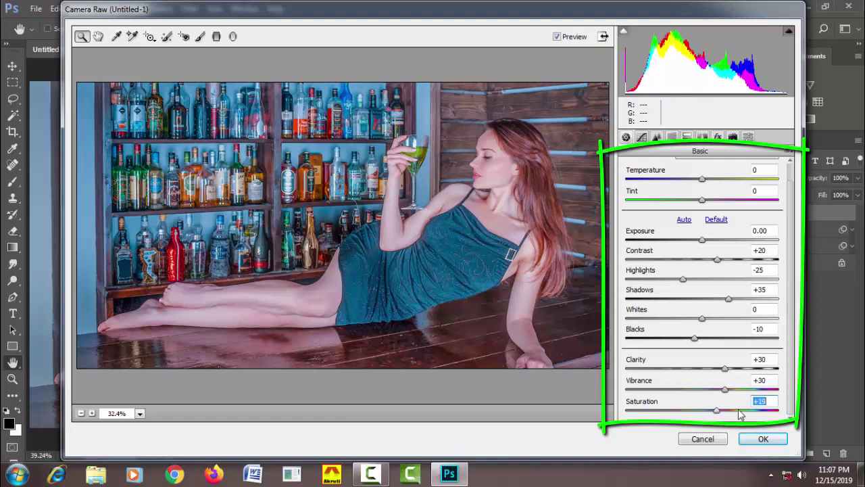
{"action": "left_click_drag", "start_coordinate": [719, 413], "coordinate": [719, 413]}
{"action": "mouse_move", "coordinate": [725, 371]}
{"action": "left_mouse_down"}
{"action": "mouse_move", "coordinate": [691, 381]}
{"action": "mouse_move", "coordinate": [724, 382]}
{"action": "left_mouse_up"}
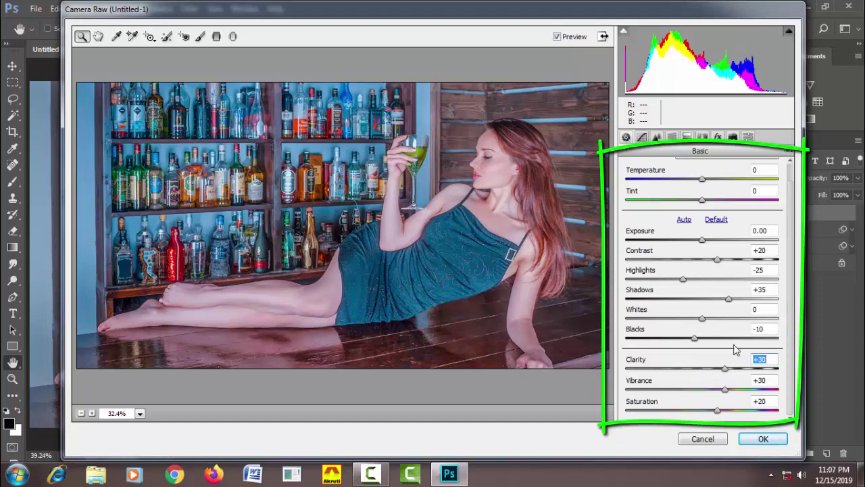
{"action": "left_click", "coordinate": [763, 438]}
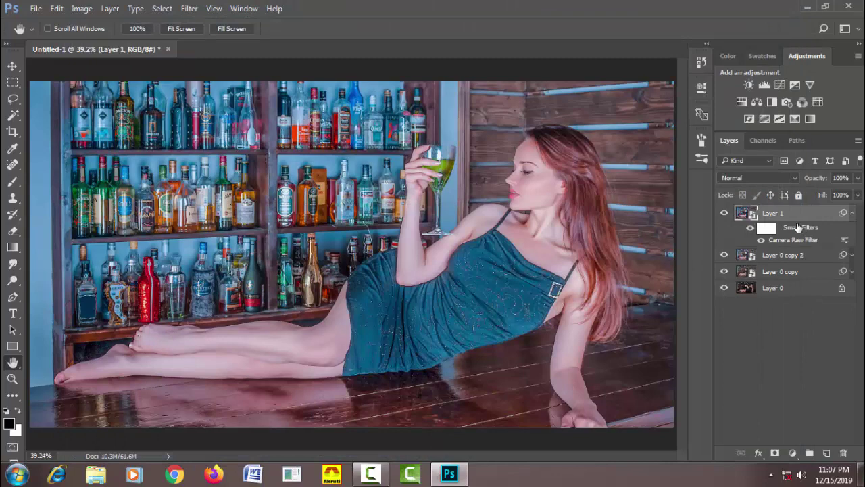
Collapse the Smart Filters list of Layer 1 and compare the edited image with the original Layer 0.
{"action": "left_click", "coordinate": [852, 214]}
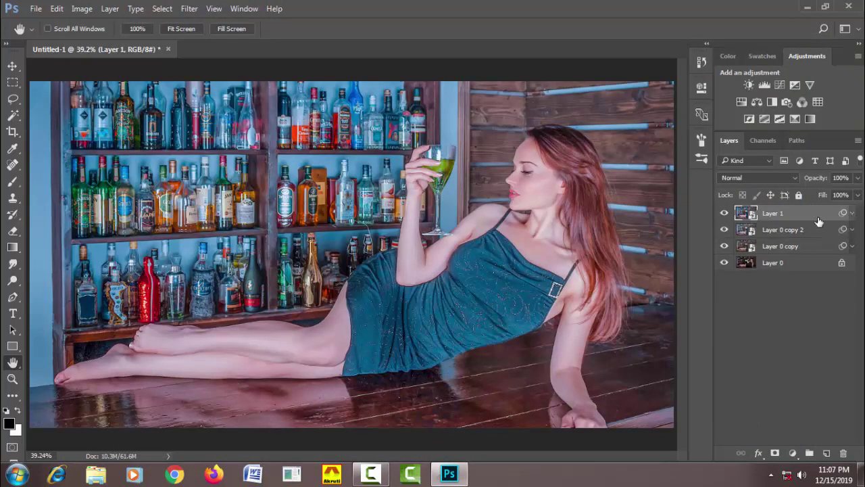
{"action": "left_click", "coordinate": [724, 263], "text": "alt"}
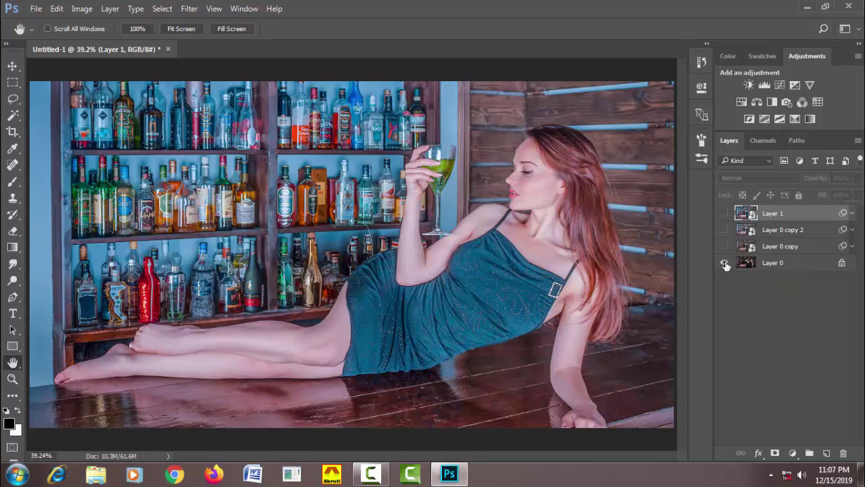
{"action": "left_click", "coordinate": [724, 263], "text": "alt"}
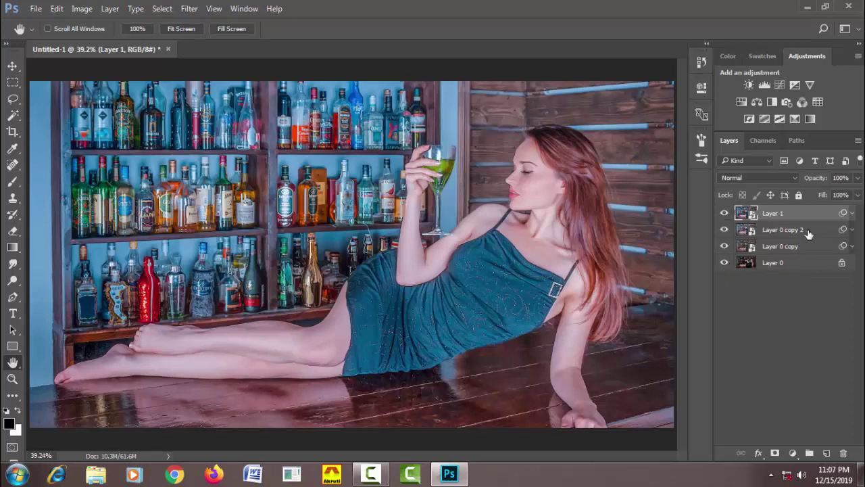
Create a new layer above Layer 1 and fill it with the merged RGB image using Apply Image, Multiply blending at 100% opacity.
{"action": "left_click", "coordinate": [826, 453]}
{"action": "left_click", "coordinate": [82, 8]}
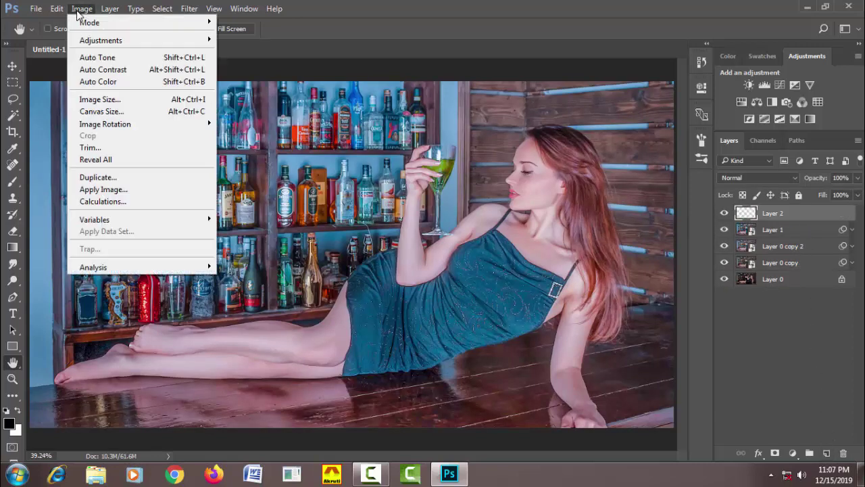
{"action": "left_click", "coordinate": [146, 190]}
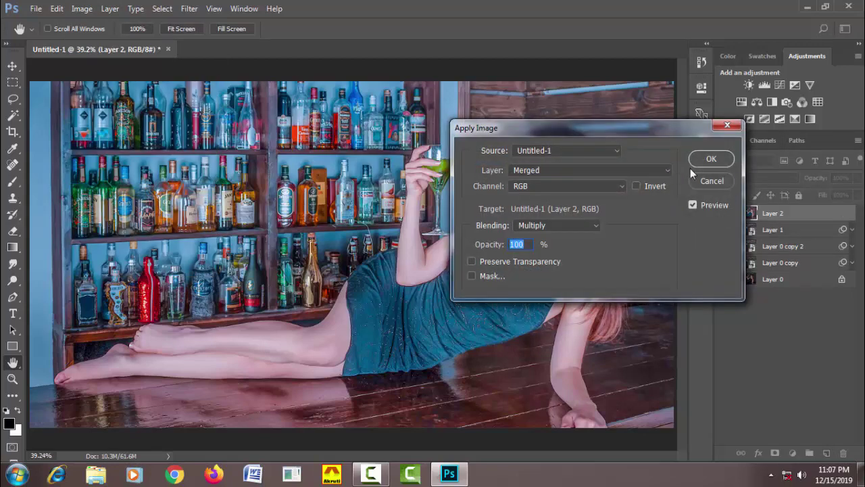
{"action": "left_click", "coordinate": [711, 160]}
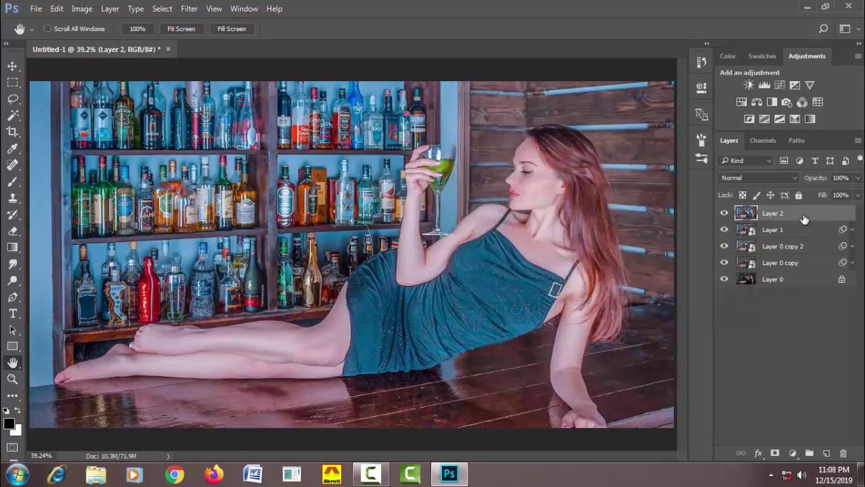
Convert Layer 2 to a Smart Object and open the Camera Raw Filter on it.
{"action": "right_click", "coordinate": [805, 218]}
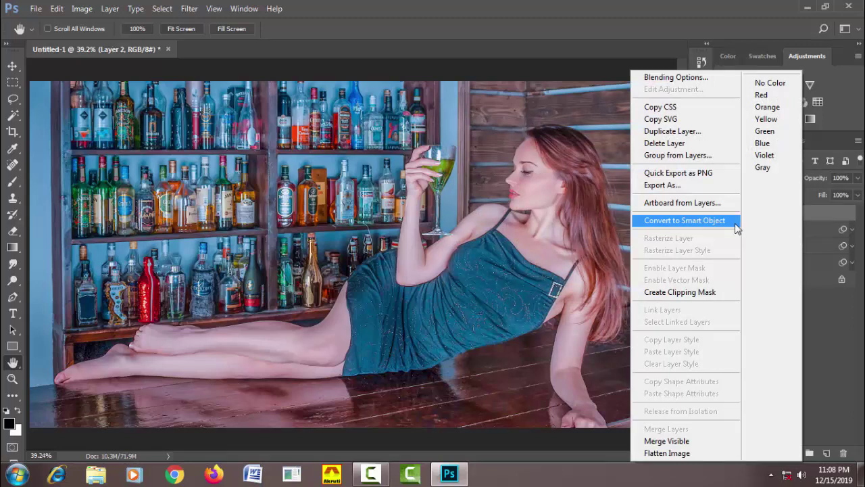
{"action": "left_click", "coordinate": [736, 223]}
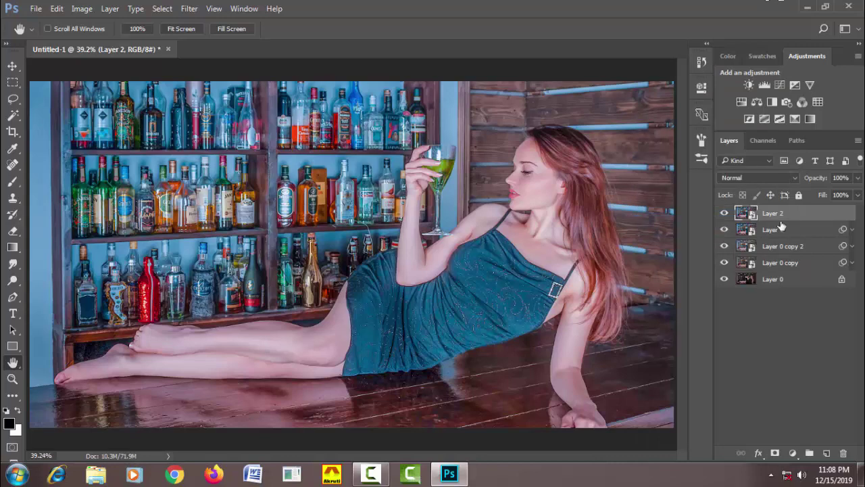
{"action": "left_click", "coordinate": [190, 9]}
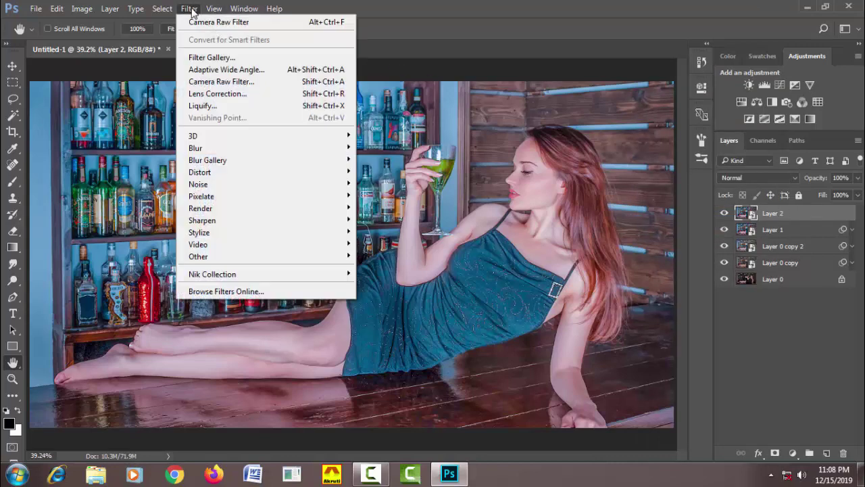
{"action": "left_click", "coordinate": [272, 83]}
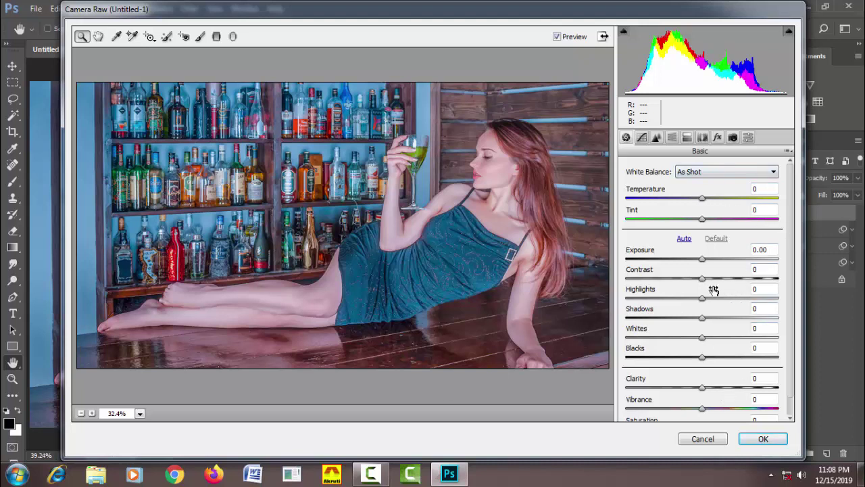
In the parametric Tone Curve, set Highlights to -10 and Lights to -2.
{"action": "left_click", "coordinate": [642, 139]}
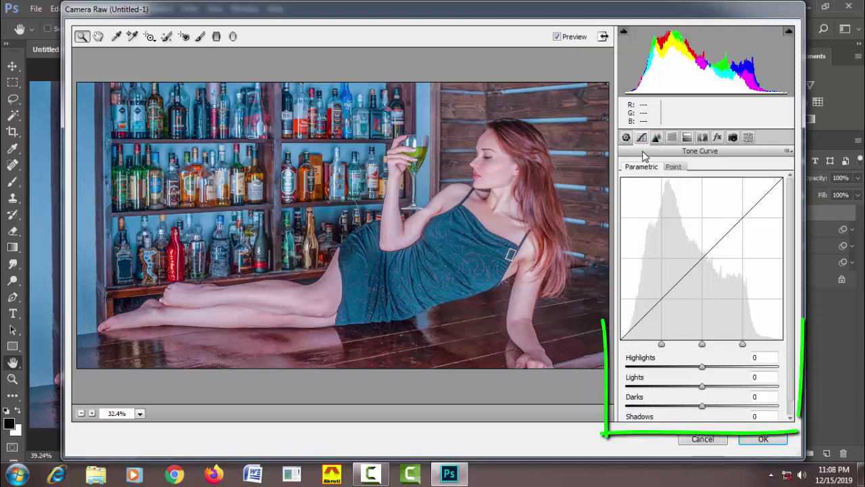
{"action": "scroll", "coordinate": [792, 314], "scroll_direction": "down", "scroll_amount": 1}
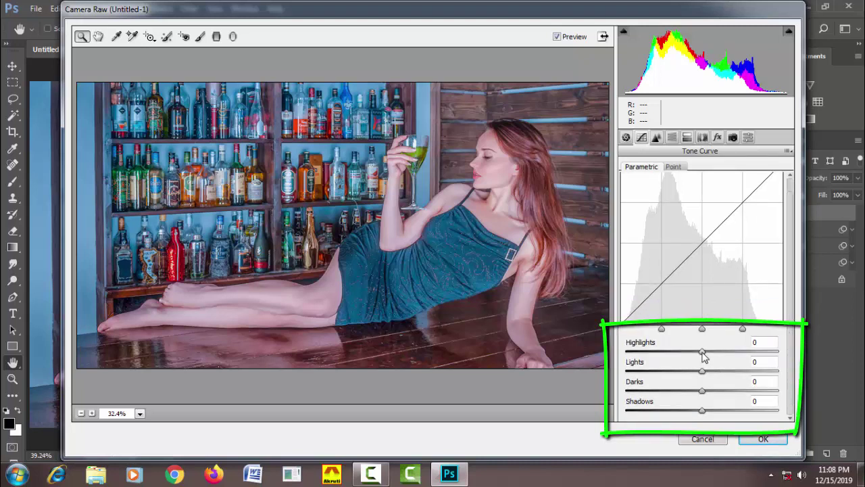
{"action": "mouse_move", "coordinate": [703, 352]}
{"action": "left_mouse_down"}
{"action": "mouse_move", "coordinate": [689, 356]}
{"action": "mouse_move", "coordinate": [696, 356]}
{"action": "left_mouse_up"}
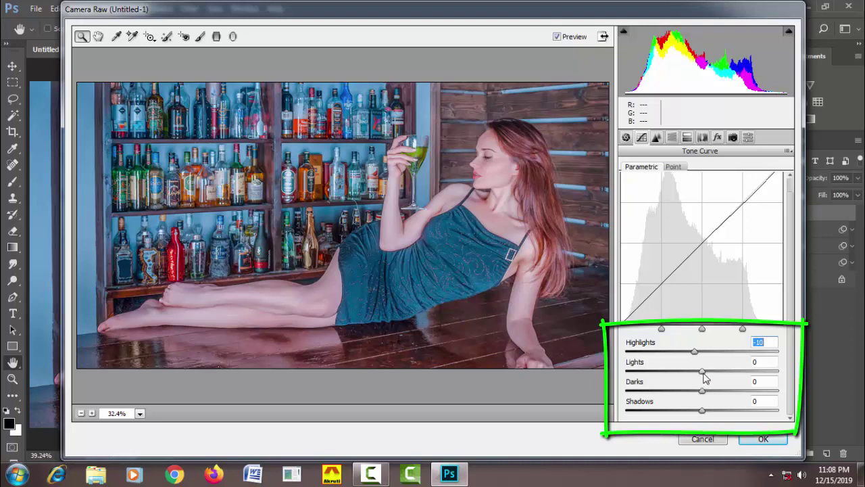
{"action": "left_click_drag", "start_coordinate": [704, 377], "coordinate": [702, 377]}
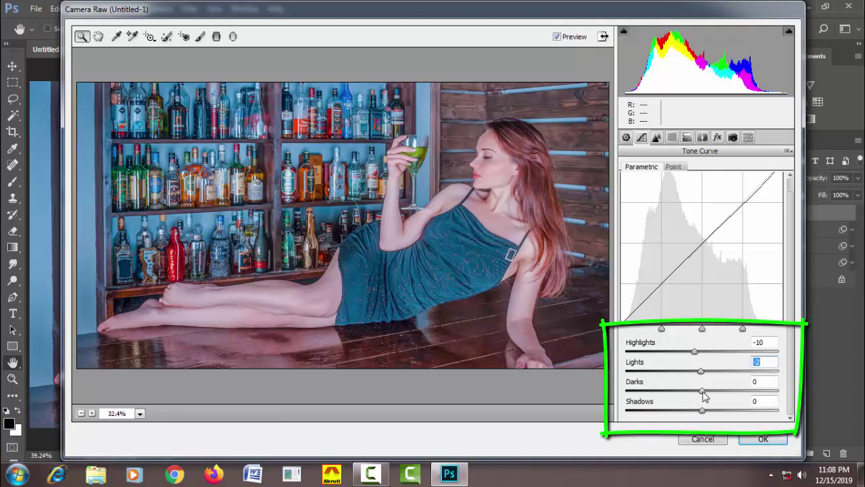
Raise the Tone Curve's Darks to +20 and Shadows to +5, and compare the photo before and after.
{"action": "left_click", "coordinate": [706, 397]}
{"action": "mouse_move", "coordinate": [707, 397]}
{"action": "left_mouse_down"}
{"action": "mouse_move", "coordinate": [738, 395]}
{"action": "mouse_move", "coordinate": [717, 398]}
{"action": "left_mouse_up"}
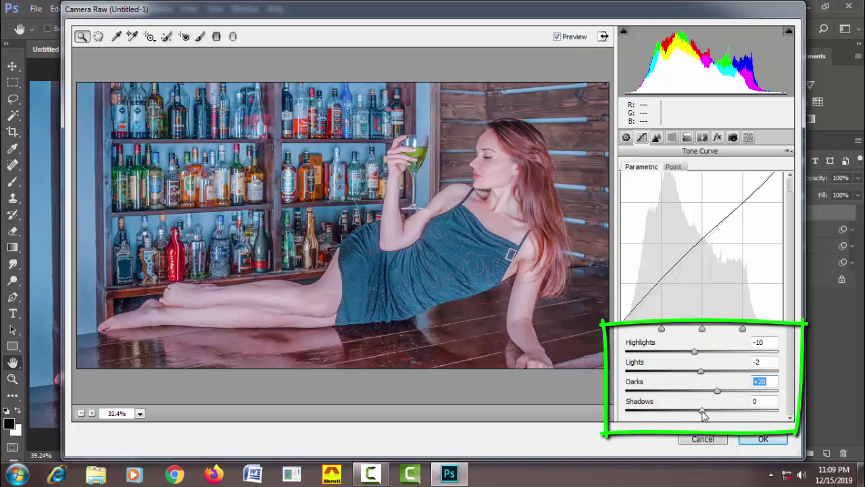
{"action": "left_click_drag", "start_coordinate": [703, 413], "coordinate": [707, 418]}
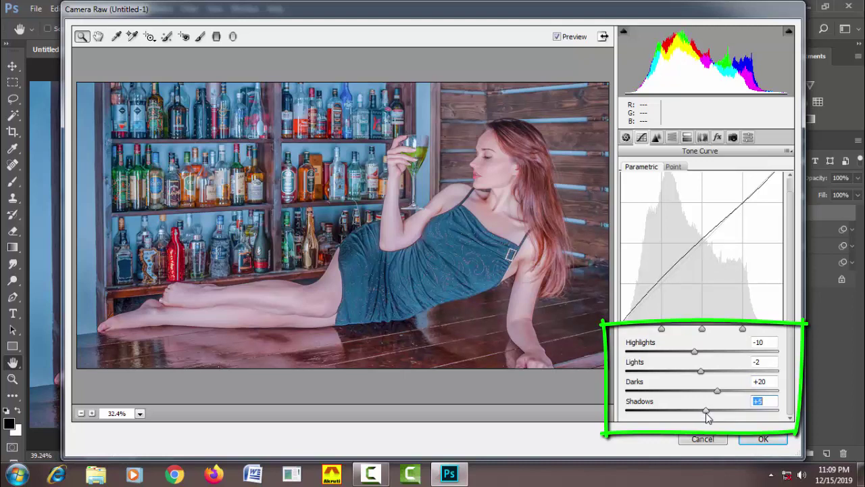
{"action": "left_click", "coordinate": [556, 38]}
{"action": "left_click", "coordinate": [557, 38]}
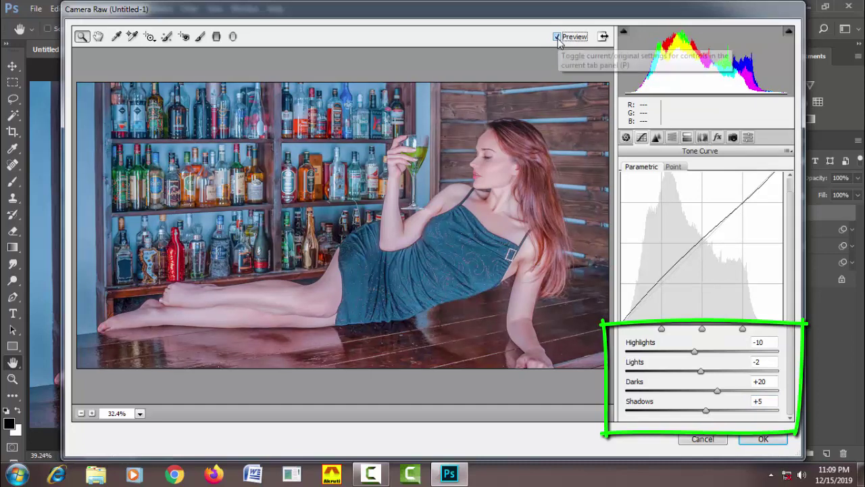
{"action": "left_click", "coordinate": [557, 37]}
{"action": "left_click", "coordinate": [557, 38]}
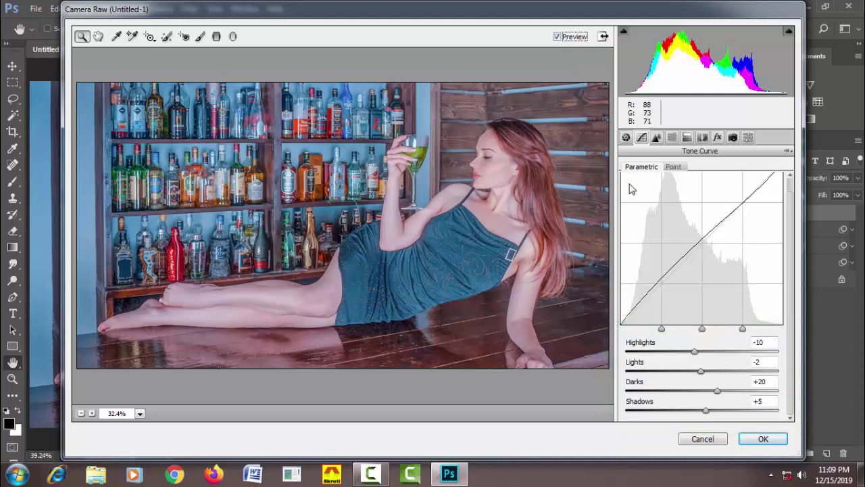
In the Detail adjustments, set the Sharpening Amount to 60 and Radius to 0.5.
{"action": "left_click", "coordinate": [657, 137]}
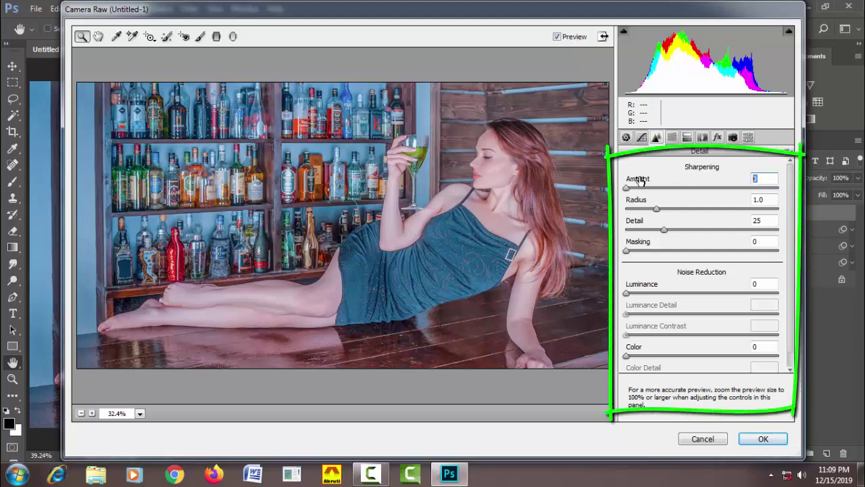
{"action": "left_click", "coordinate": [761, 179]}
{"action": "left_click_drag", "start_coordinate": [627, 189], "coordinate": [688, 196]}
{"action": "left_click", "coordinate": [772, 198]}
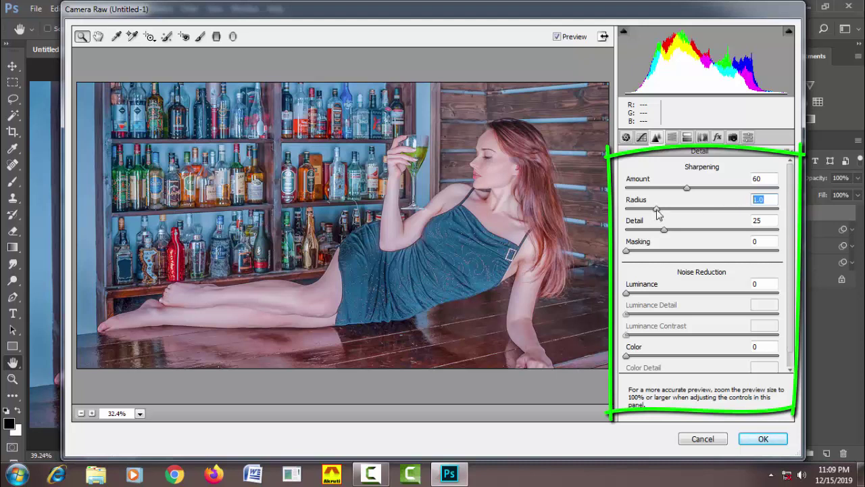
{"action": "left_click_drag", "start_coordinate": [656, 210], "coordinate": [627, 226]}
{"action": "left_click", "coordinate": [764, 220]}
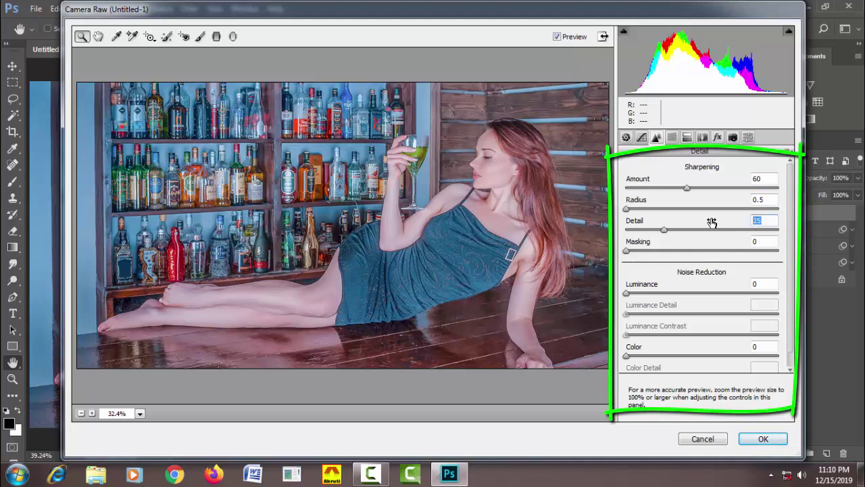
{"action": "left_click", "coordinate": [765, 242]}
Set the Noise Reduction Luminance to 50 and apply the Camera Raw Filter to Layer 2.
{"action": "scroll", "coordinate": [792, 293], "scroll_direction": "down", "scroll_amount": 1}
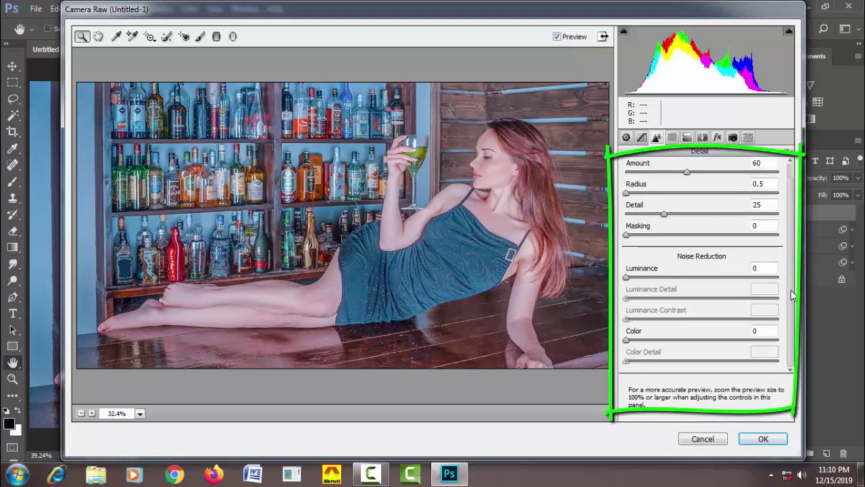
{"action": "left_click", "coordinate": [762, 268]}
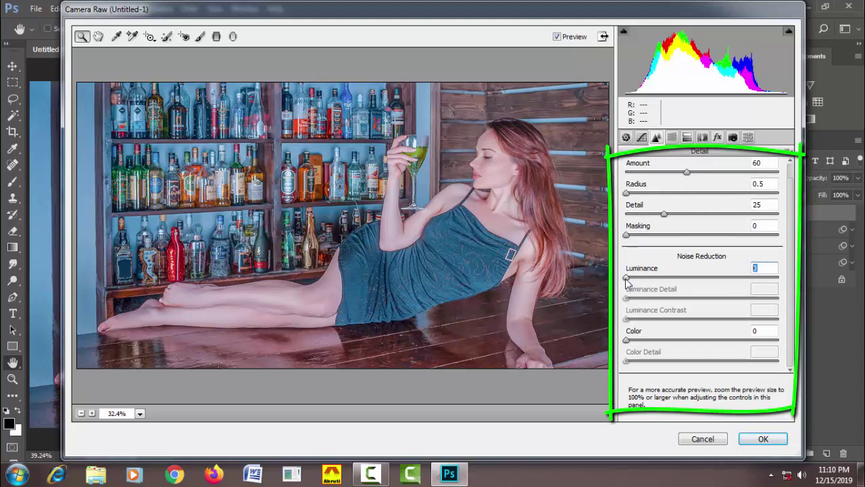
{"action": "left_click_drag", "start_coordinate": [626, 279], "coordinate": [703, 285]}
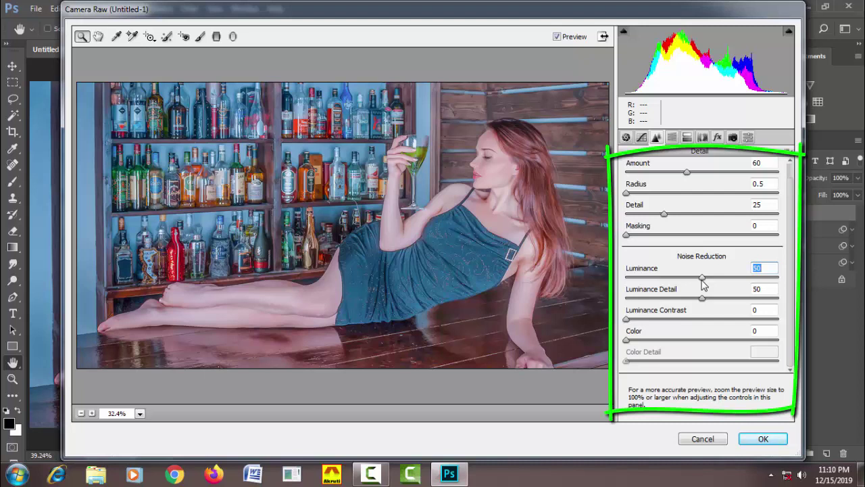
{"action": "left_click", "coordinate": [756, 290]}
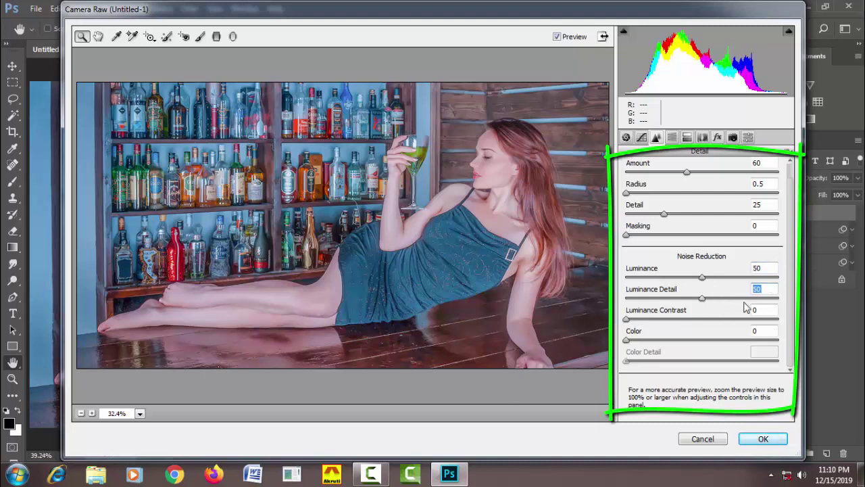
{"action": "left_click", "coordinate": [757, 309]}
{"action": "left_click", "coordinate": [760, 331]}
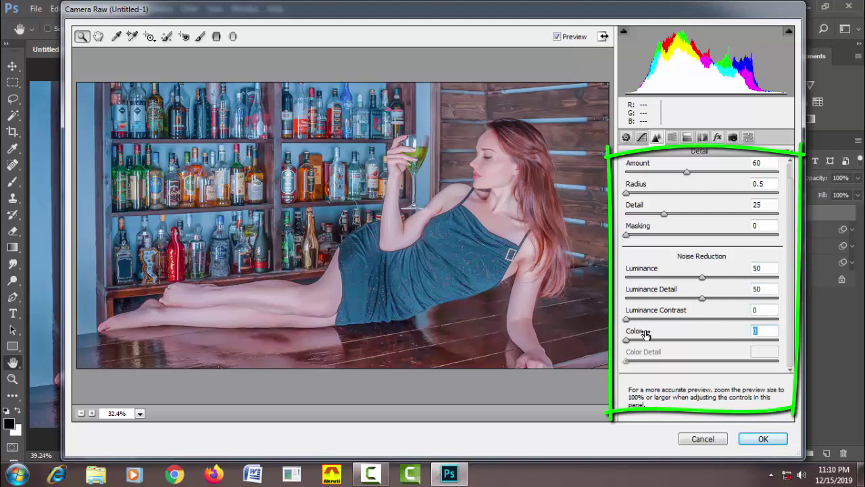
{"action": "left_click", "coordinate": [761, 440]}
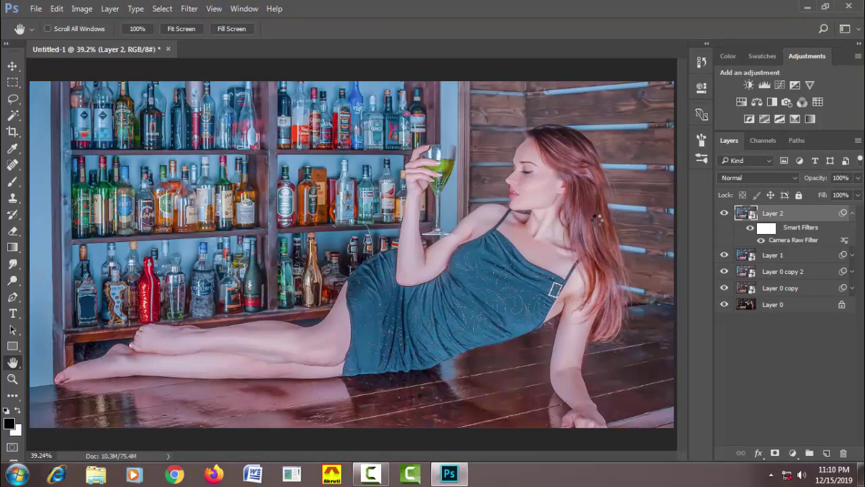
Collapse Layer 2's smart filters and group Layer 2, Layer 1, Layer 0 copy 2 and Layer 0 copy.
{"action": "left_click", "coordinate": [852, 214]}
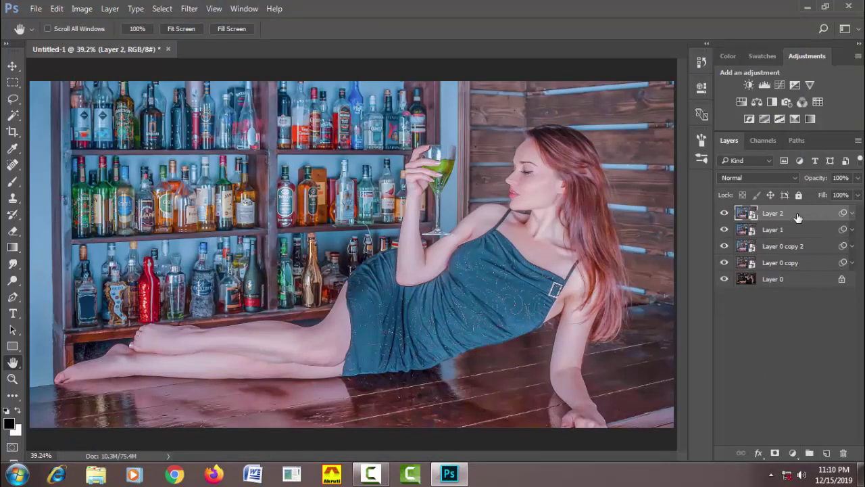
{"action": "left_click", "coordinate": [781, 266], "text": "shift"}
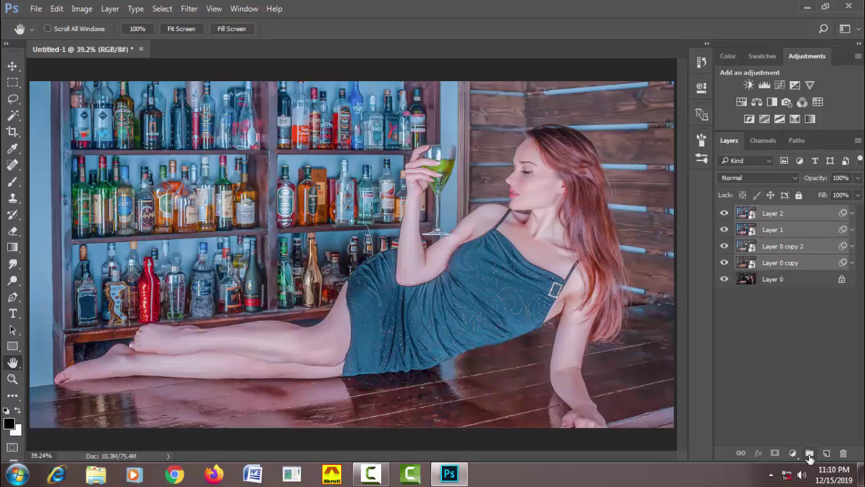
{"action": "left_click", "coordinate": [809, 453]}
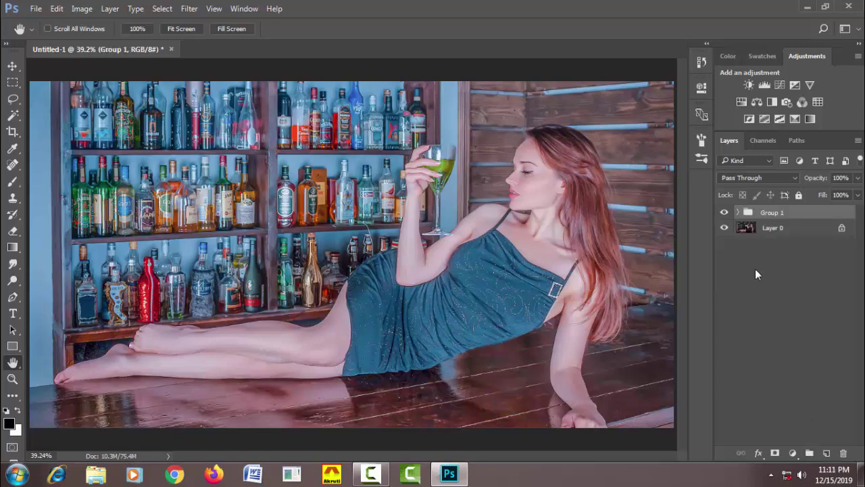
Compare the original photo with the graded version by toggling the visibility of the layer group, leaving it shown.
{"action": "left_click", "coordinate": [724, 215]}
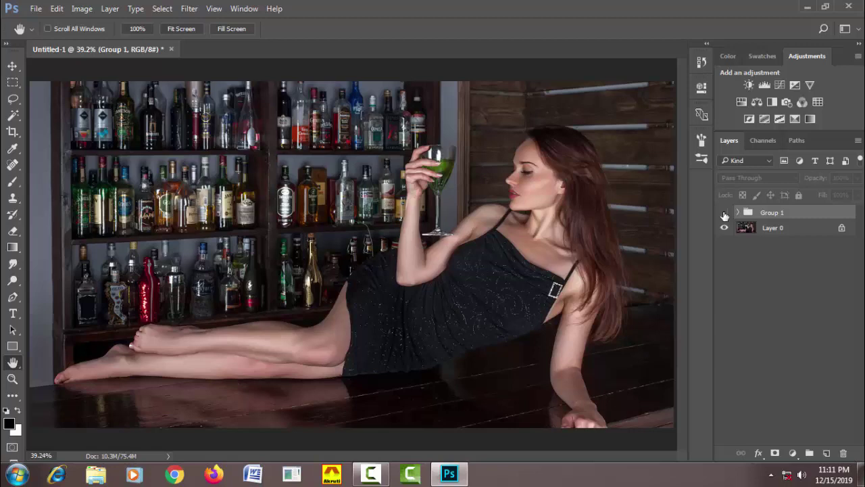
{"action": "left_click", "coordinate": [723, 213]}
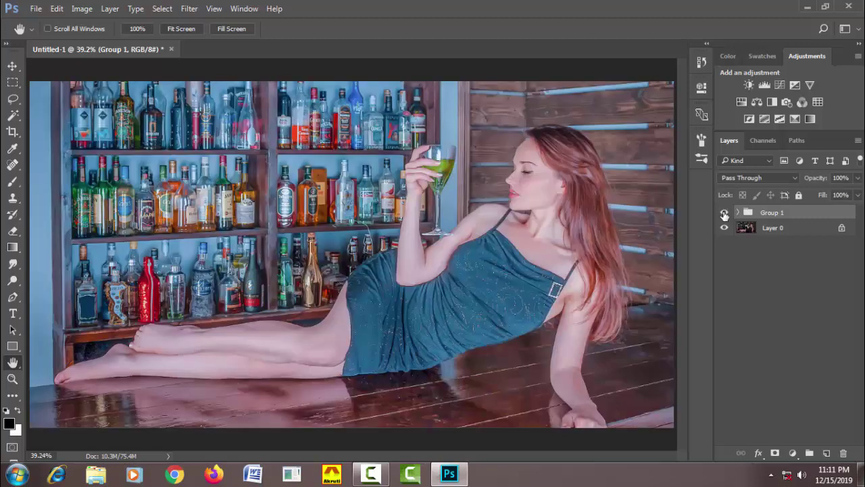
{"action": "left_click", "coordinate": [723, 214]}
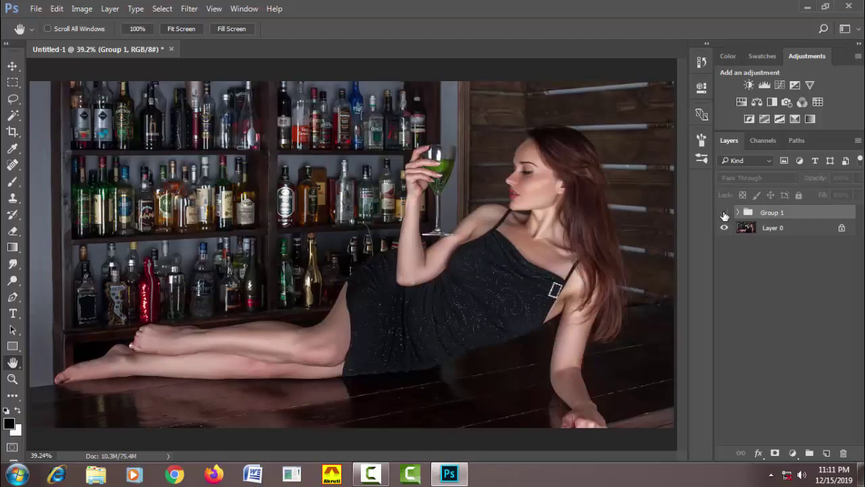
{"action": "left_click", "coordinate": [724, 215]}
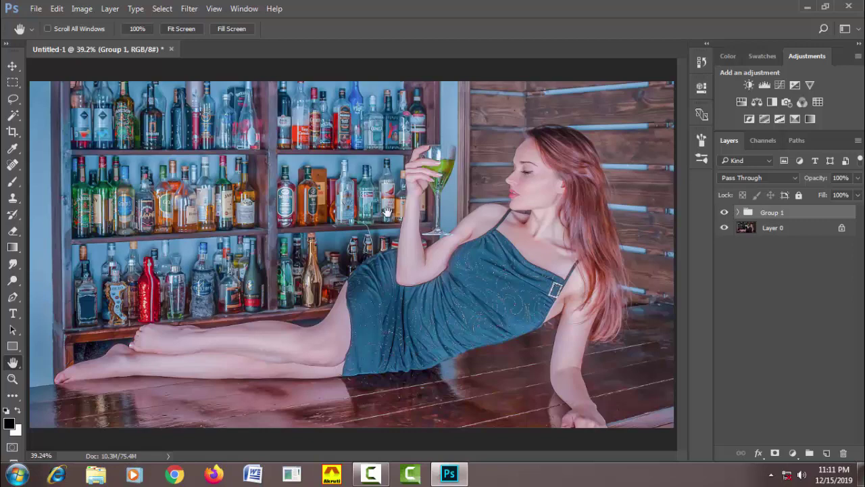
Examine the graded photo up close, checking the bottles on the shelves, the woman and the overall picture.
{"action": "scroll", "coordinate": [109, 202], "scroll_direction": "up", "scroll_amount": 1}
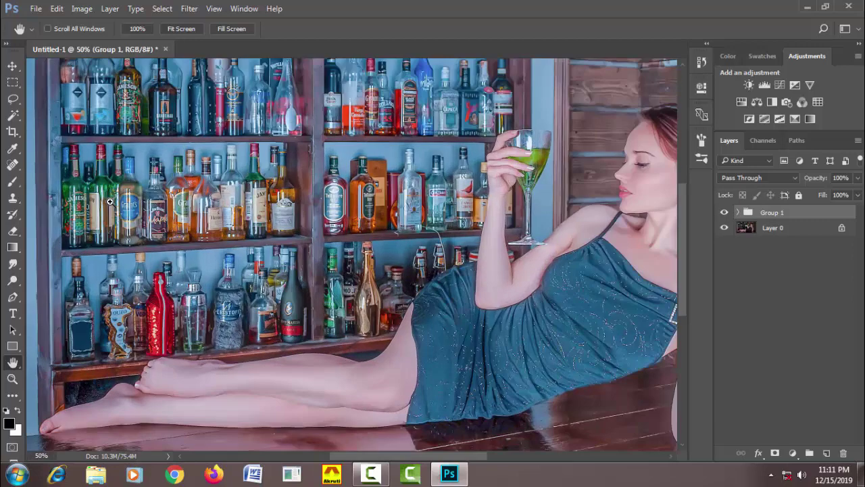
{"action": "scroll", "coordinate": [110, 202], "scroll_direction": "up", "scroll_amount": 1}
{"action": "scroll", "coordinate": [110, 201], "scroll_direction": "up", "scroll_amount": 1}
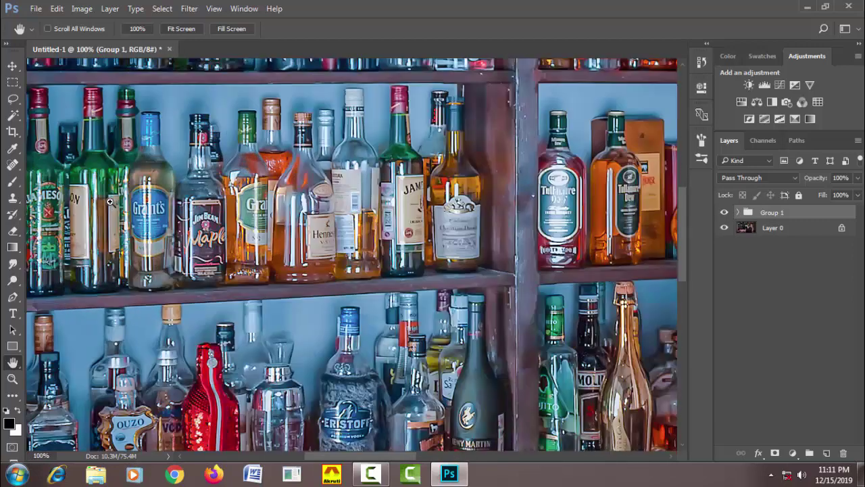
{"action": "left_click_drag", "start_coordinate": [110, 201], "coordinate": [269, 313]}
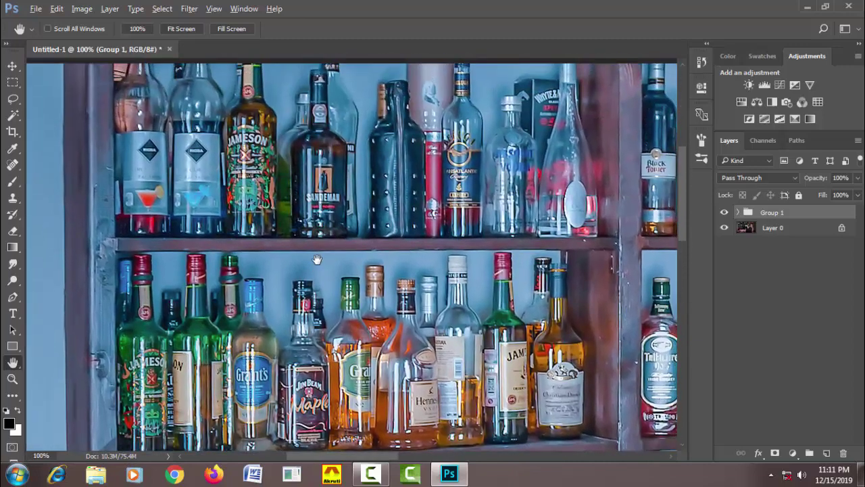
{"action": "scroll", "coordinate": [316, 259], "scroll_direction": "down", "scroll_amount": 1}
{"action": "left_click_drag", "start_coordinate": [518, 256], "coordinate": [408, 223]}
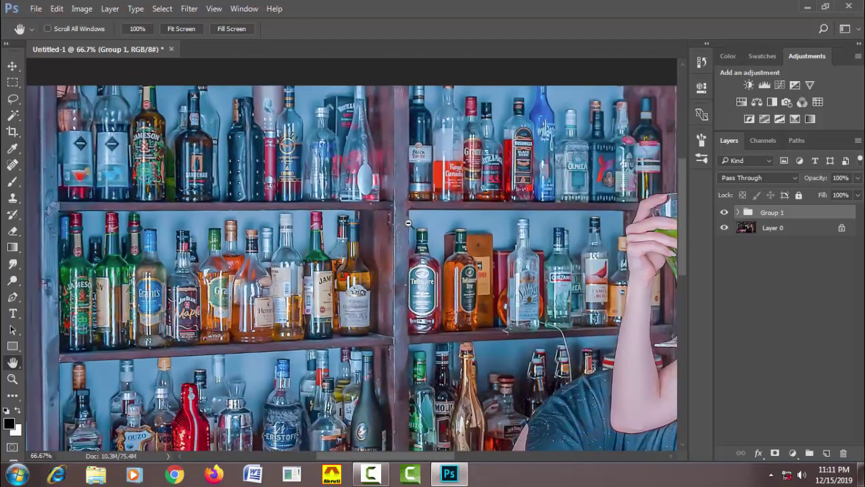
{"action": "scroll", "coordinate": [408, 223], "scroll_direction": "down", "scroll_amount": 1}
{"action": "left_click_drag", "start_coordinate": [651, 301], "coordinate": [408, 226]}
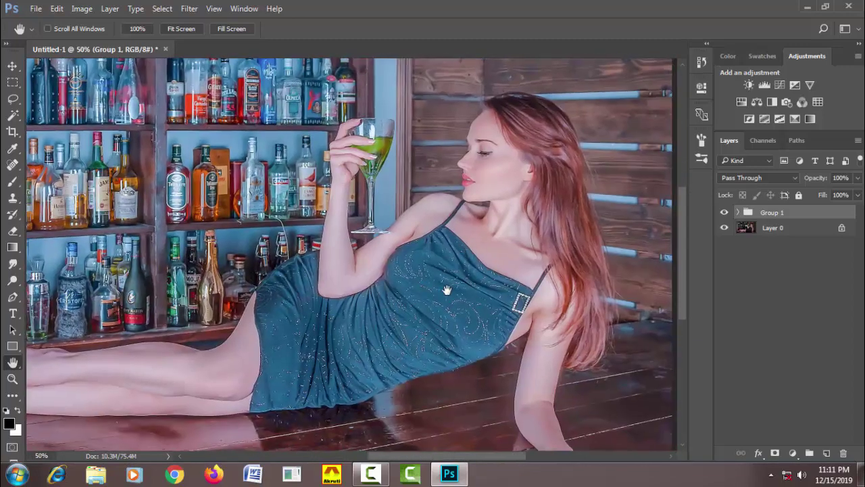
{"action": "left_click_drag", "start_coordinate": [448, 286], "coordinate": [498, 282]}
{"action": "scroll", "coordinate": [498, 282], "scroll_direction": "down", "scroll_amount": 1}
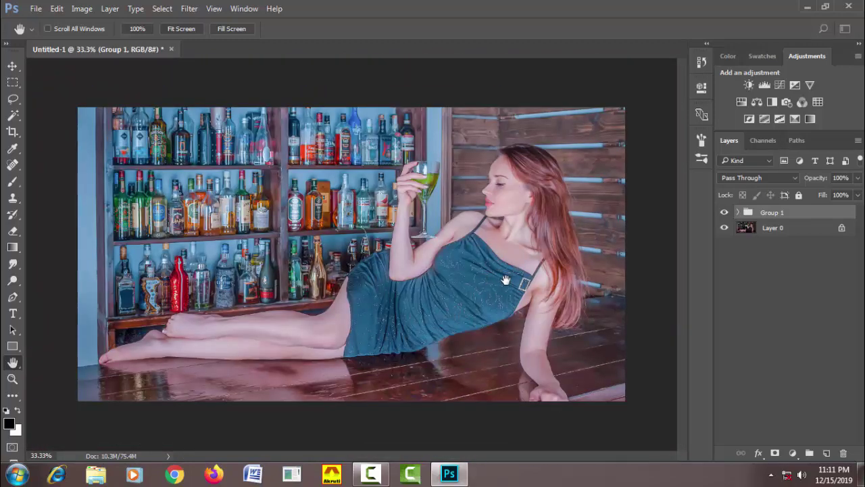
{"action": "scroll", "coordinate": [506, 280], "scroll_direction": "up", "scroll_amount": 1}
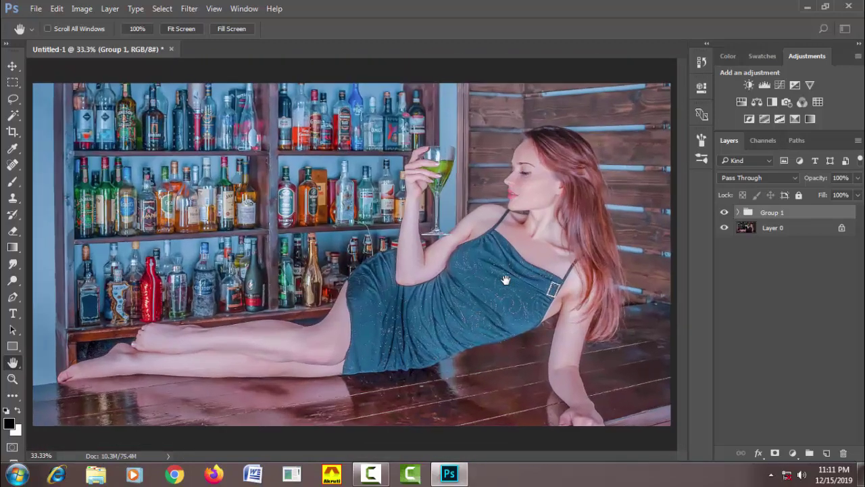